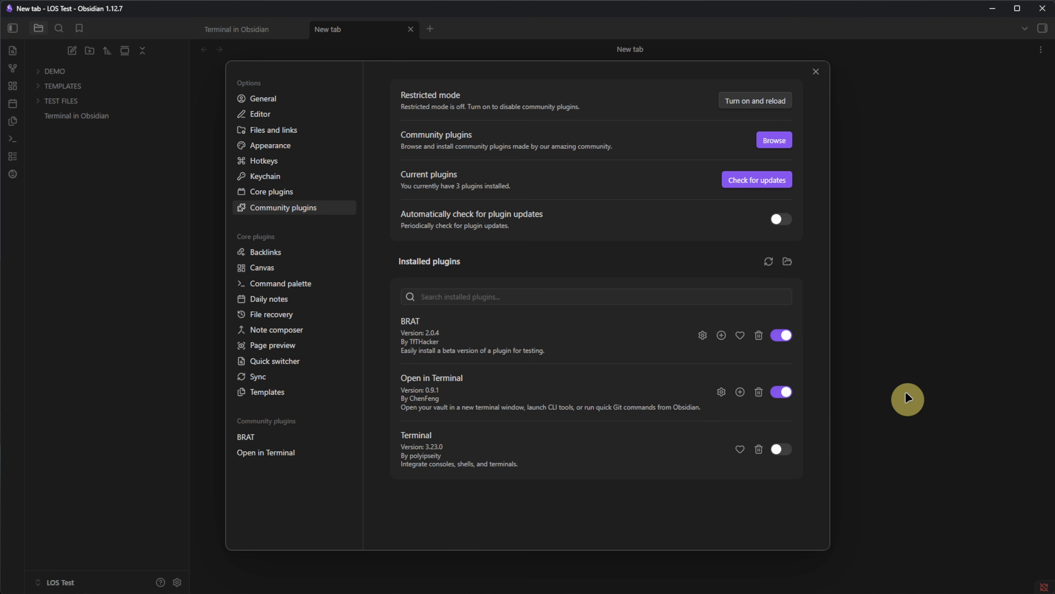
Step: Close the settings and launch an external terminal with the "Open in Terminal: Open in terminal" command
click(879, 245)
key(ctrl+p)
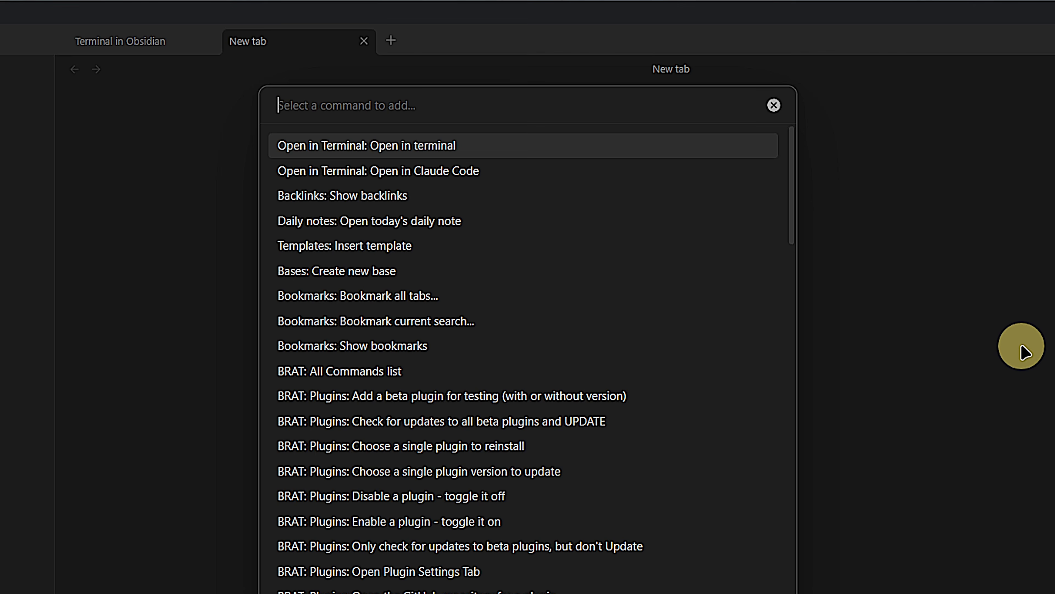
click(584, 151)
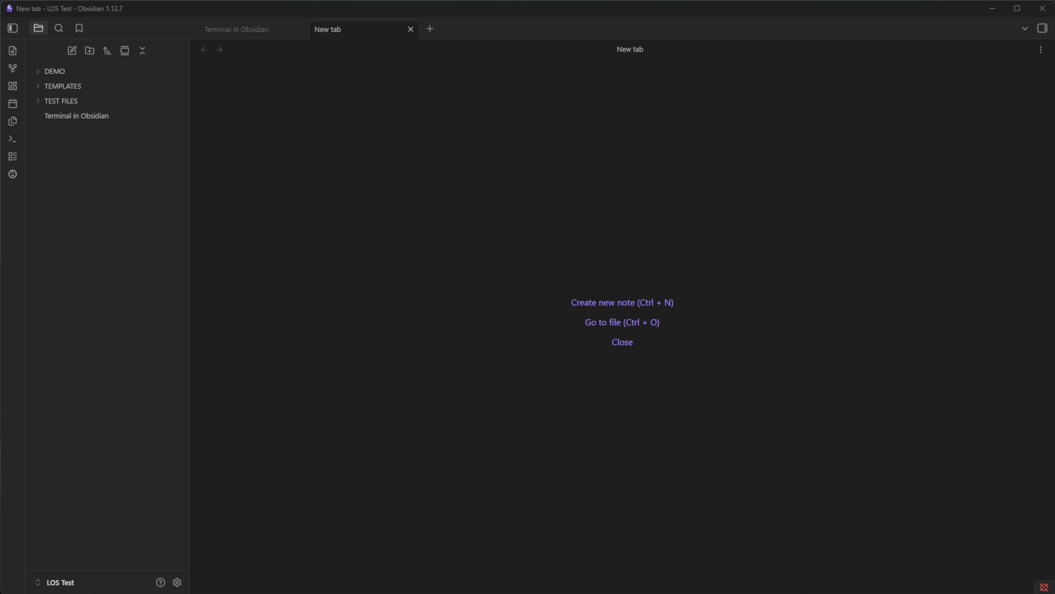
Step: Move the external cmd.exe window slightly up and to the right, and close it
click(751, 134)
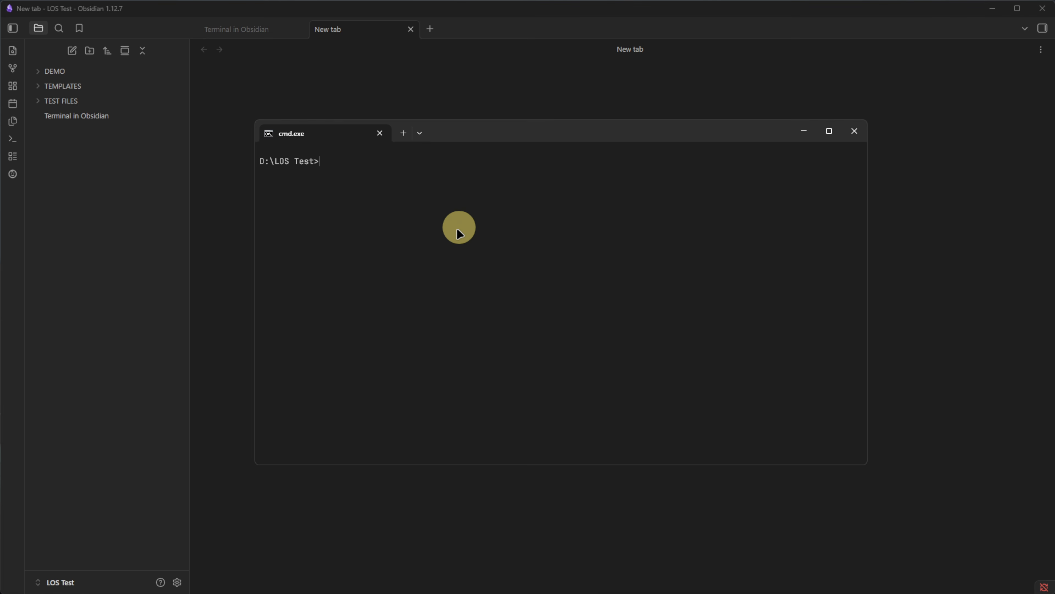
drag(501, 133, 520, 106)
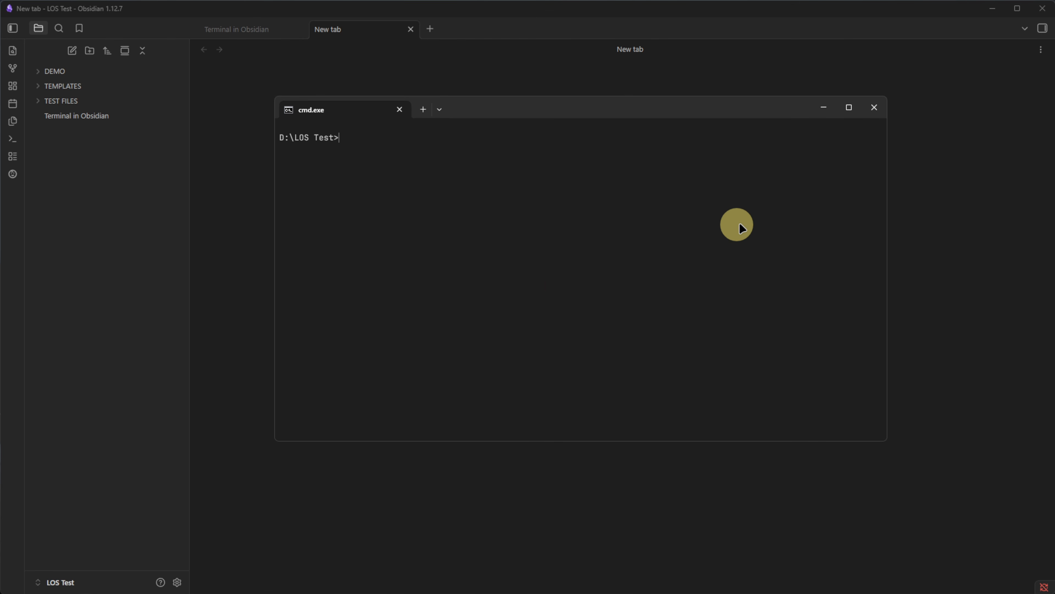
click(875, 107)
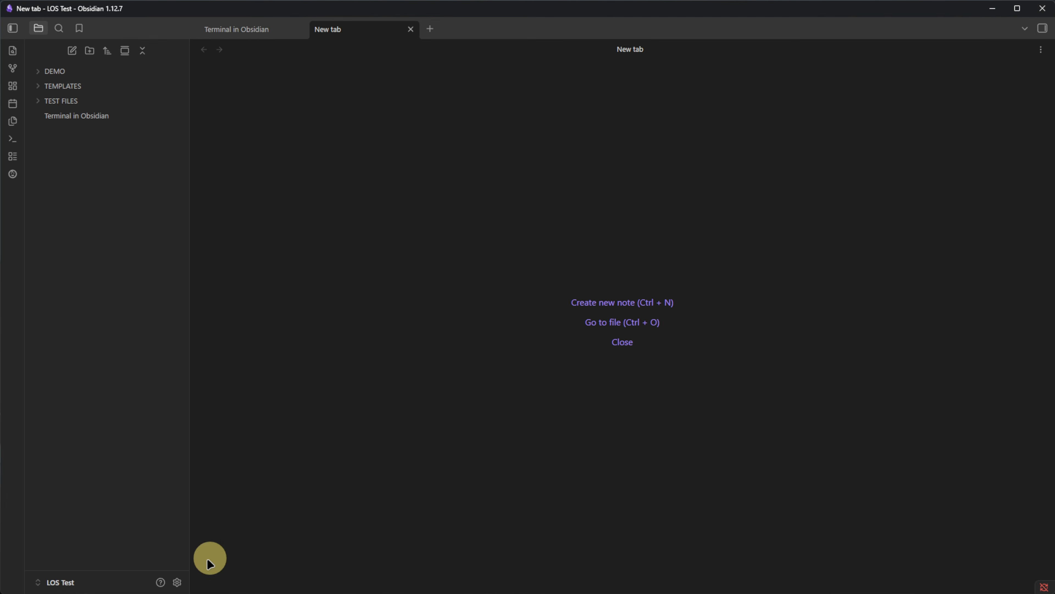
Step: Disable the Open in Terminal community plugin, enable the Terminal plugin instead, and close the settings
click(177, 582)
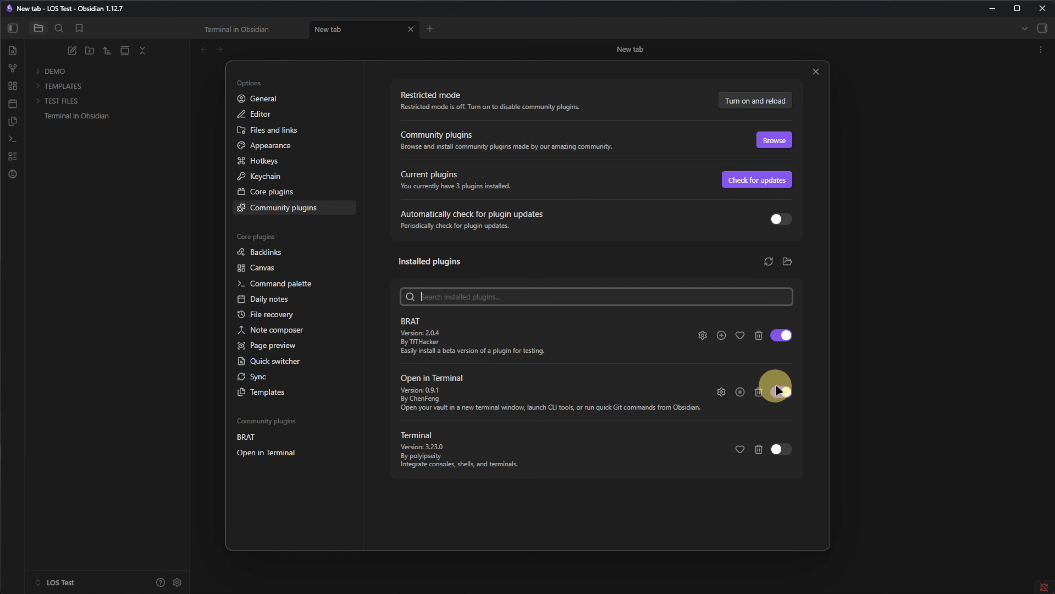
click(783, 392)
click(780, 449)
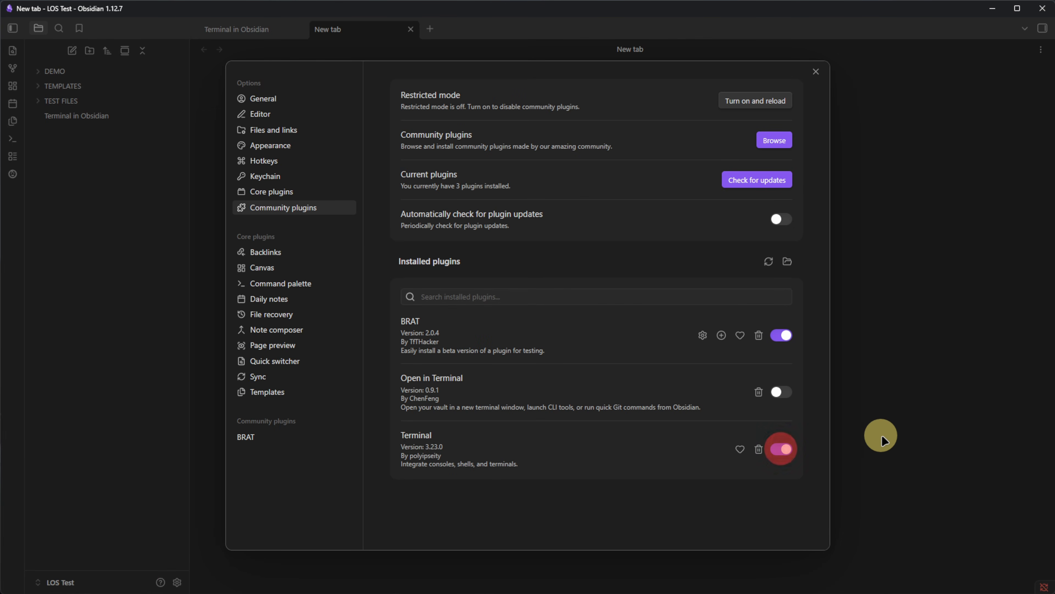
click(816, 71)
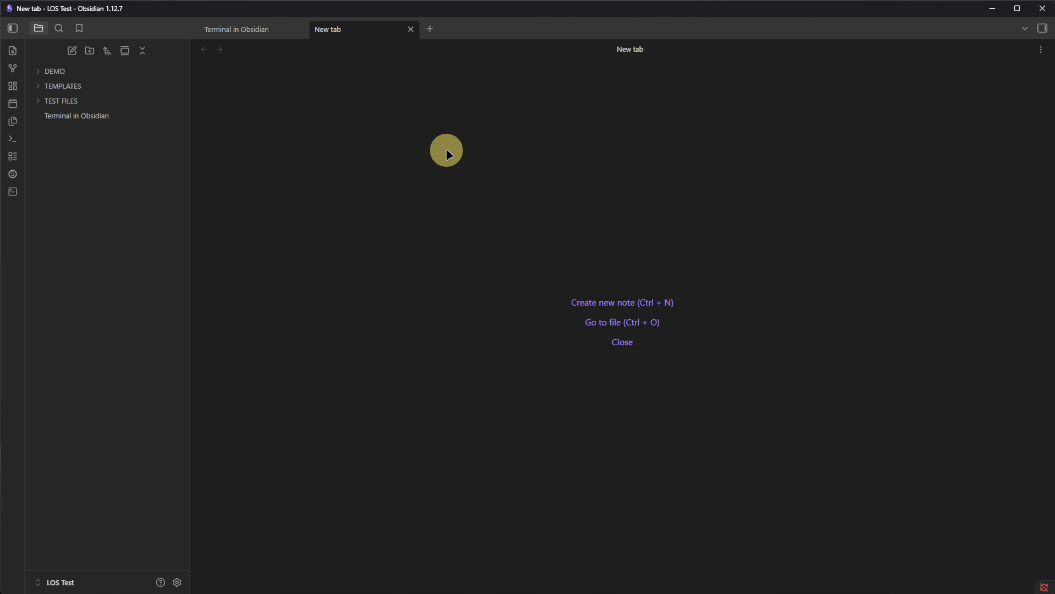
Step: Run the "Terminal: Open terminal: Select" command and open a terminal with the Integrated: win32IntegratedDefault profile
key(ctrl+p)
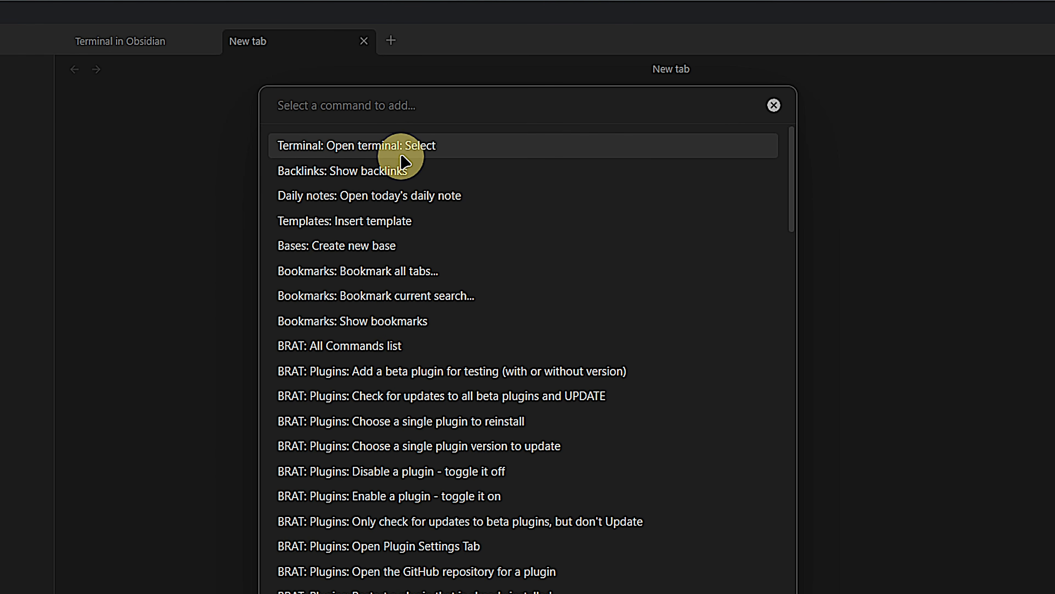
click(481, 149)
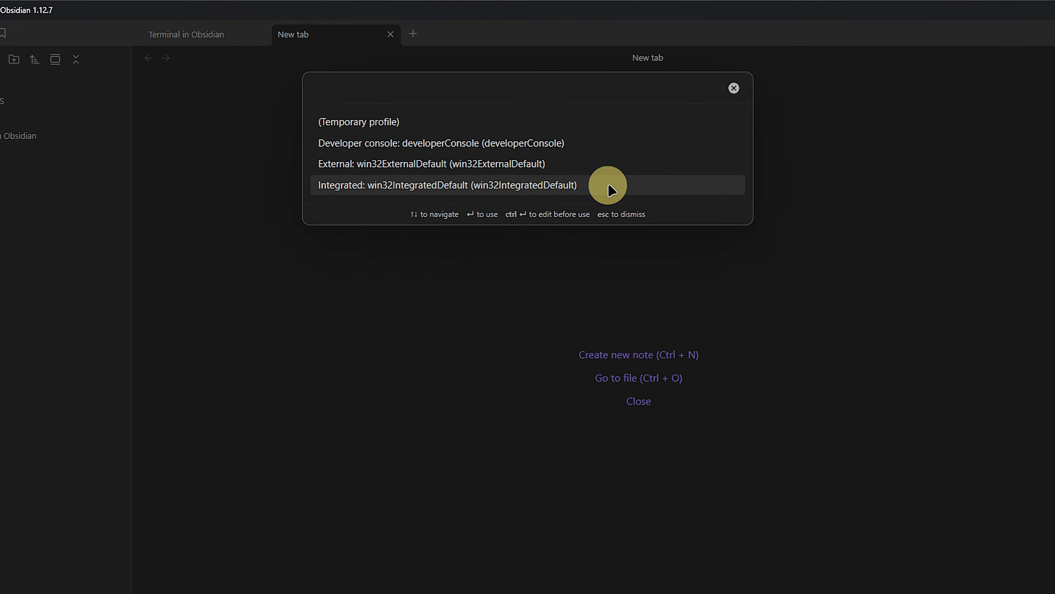
click(611, 189)
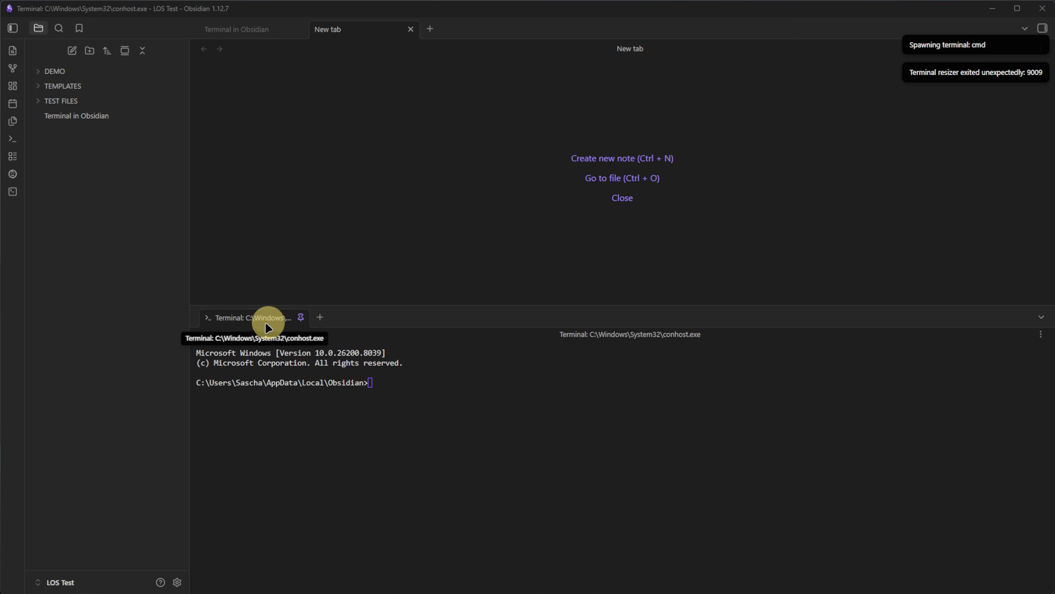
Step: Switch the embedded terminal to the "LOS Test" folder on drive D: and list its contents with dir
click(431, 382)
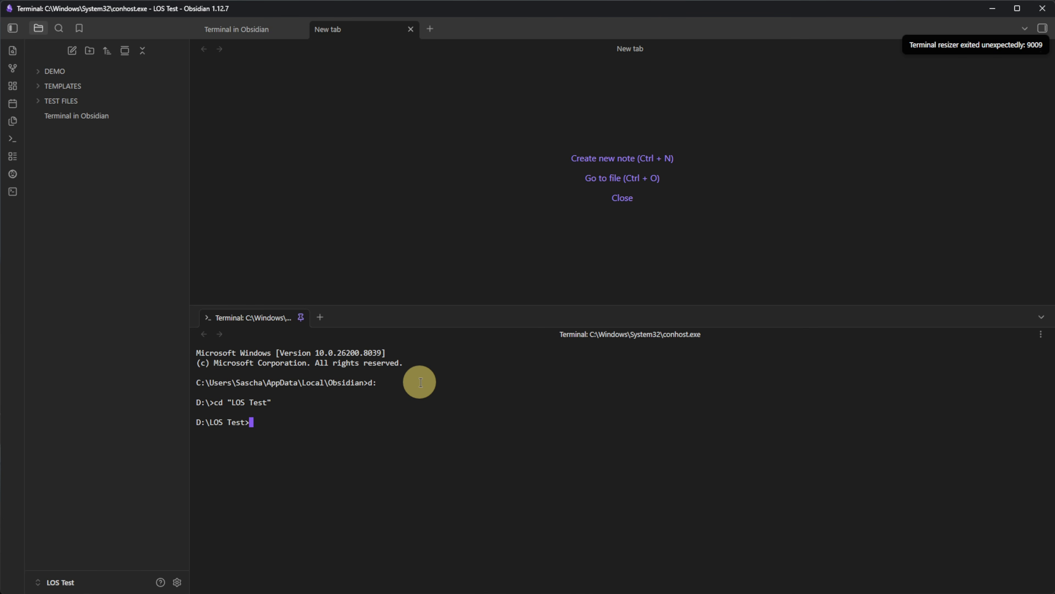
key(Return)
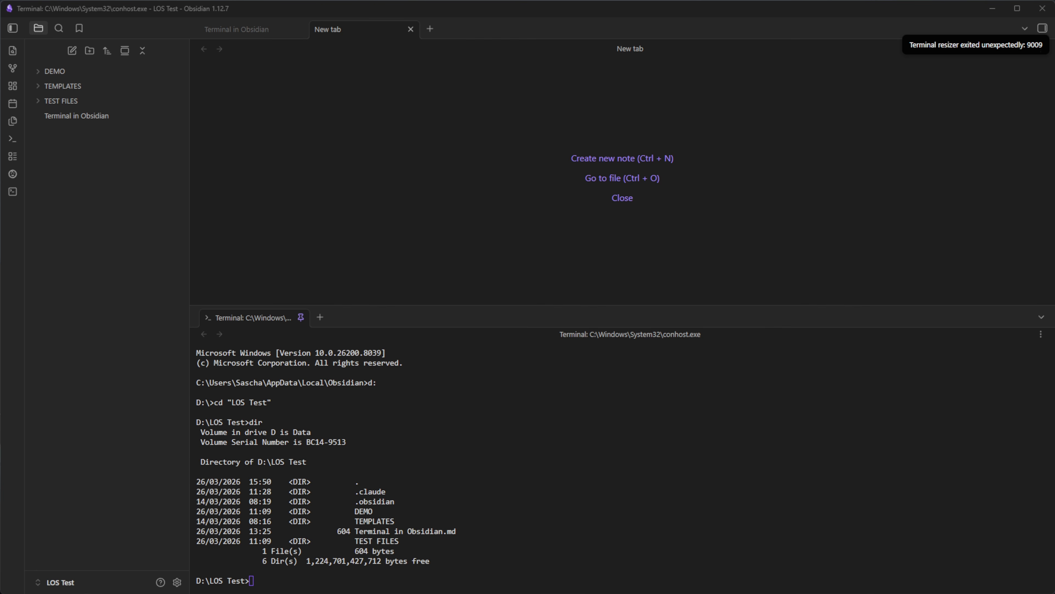
Step: Arrange the windows side by side, with Obsidian snapped to the left half and the external conhost window beside it
drag(509, 250, 867, 120)
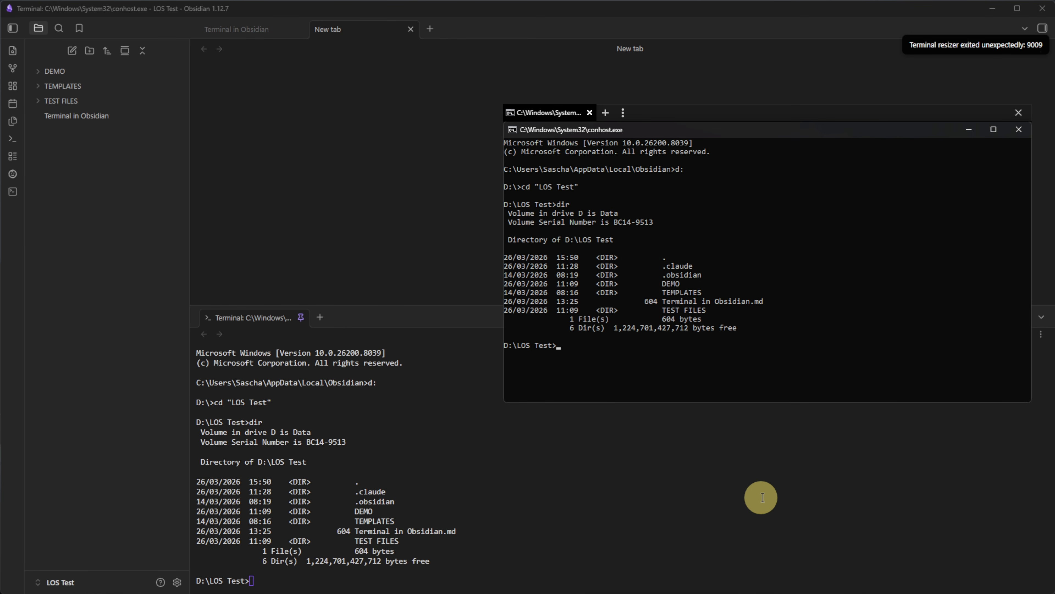
click(684, 11)
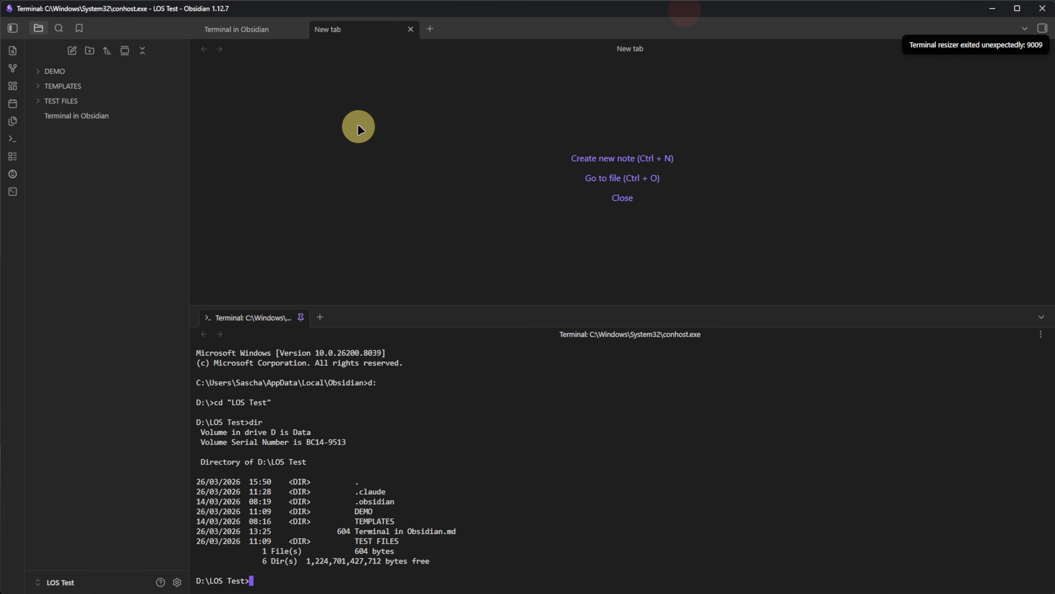
drag(522, 12, 263, 287)
click(697, 109)
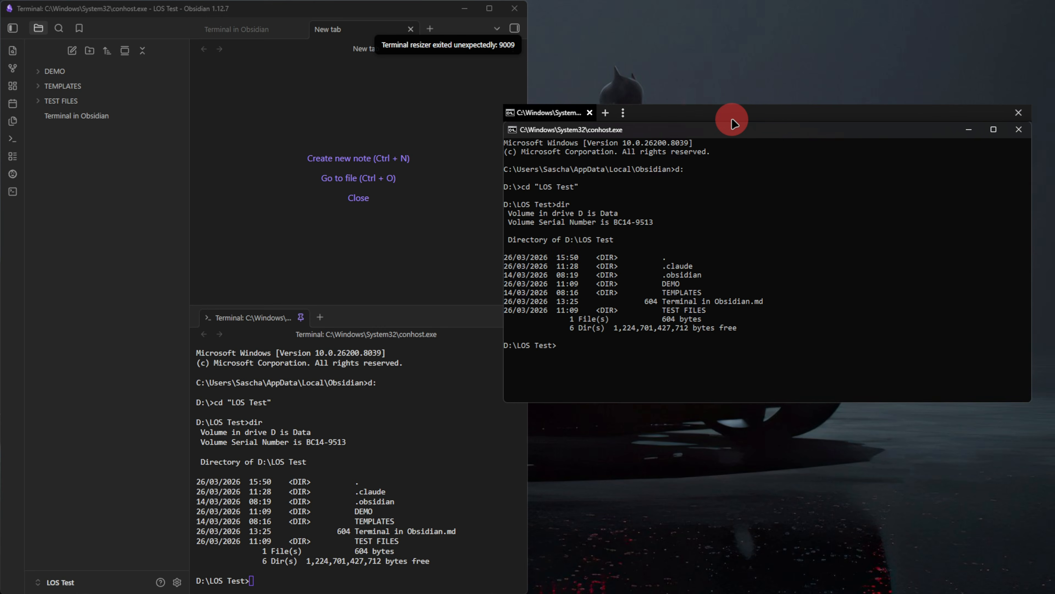
drag(734, 123, 758, 81)
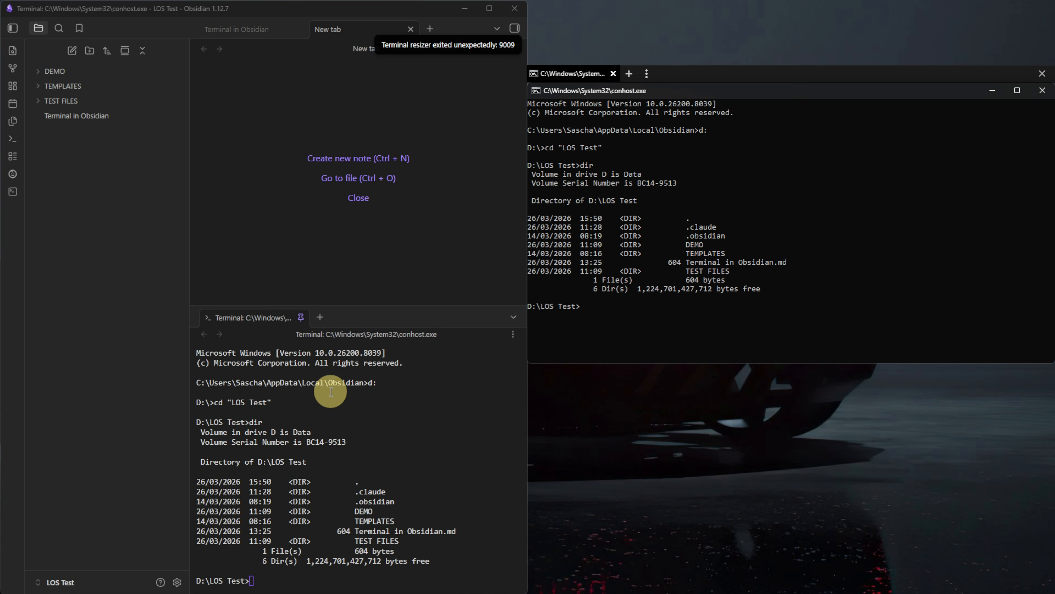
Step: Clear the embedded terminal with cls and list the folder again with dir
click(189, 274)
text(cl)
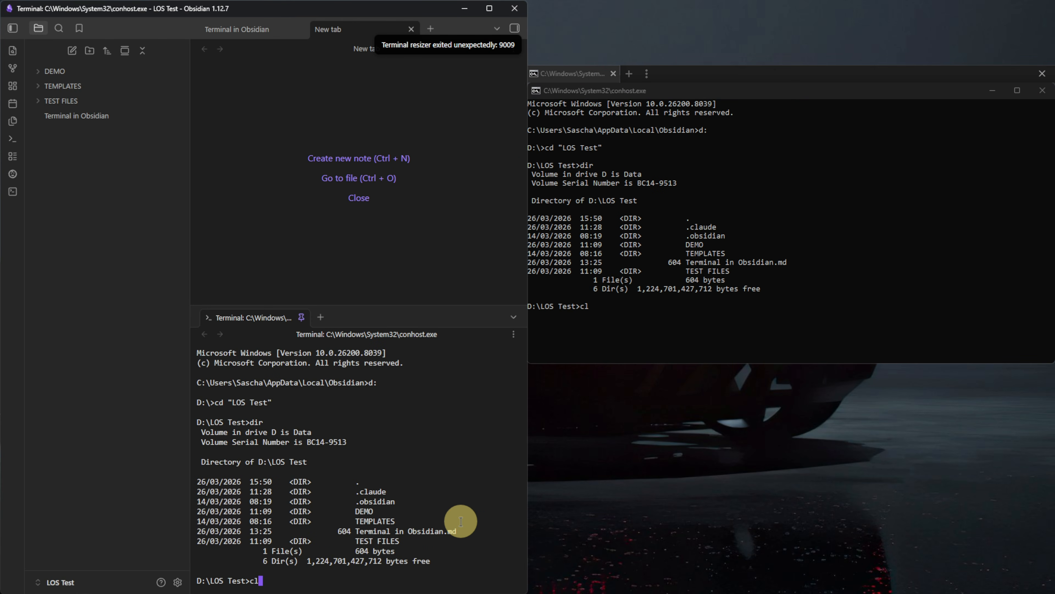
text(s)
key(Return)
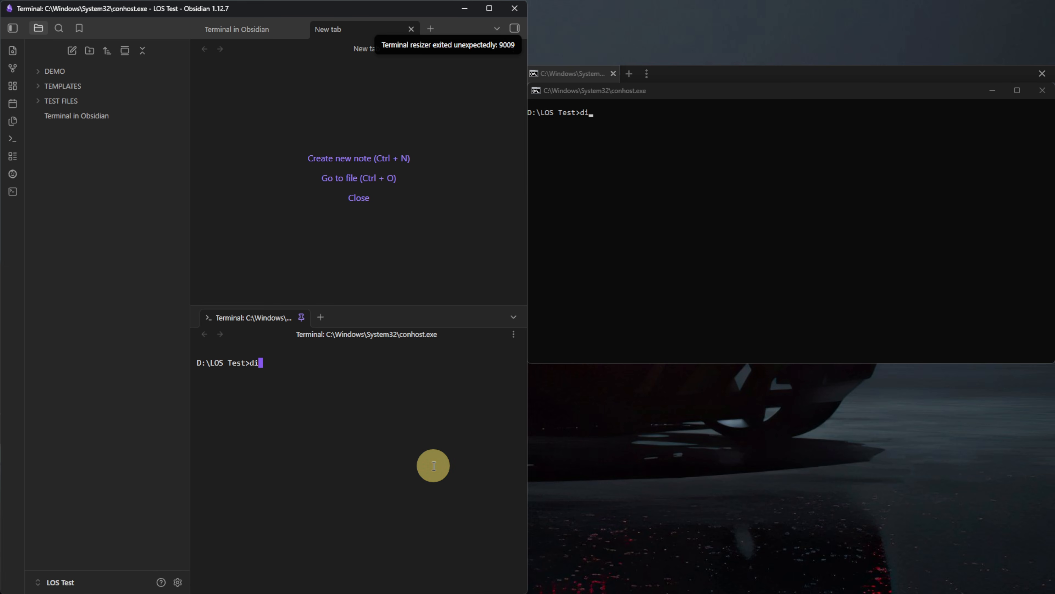
text(r)
key(Return)
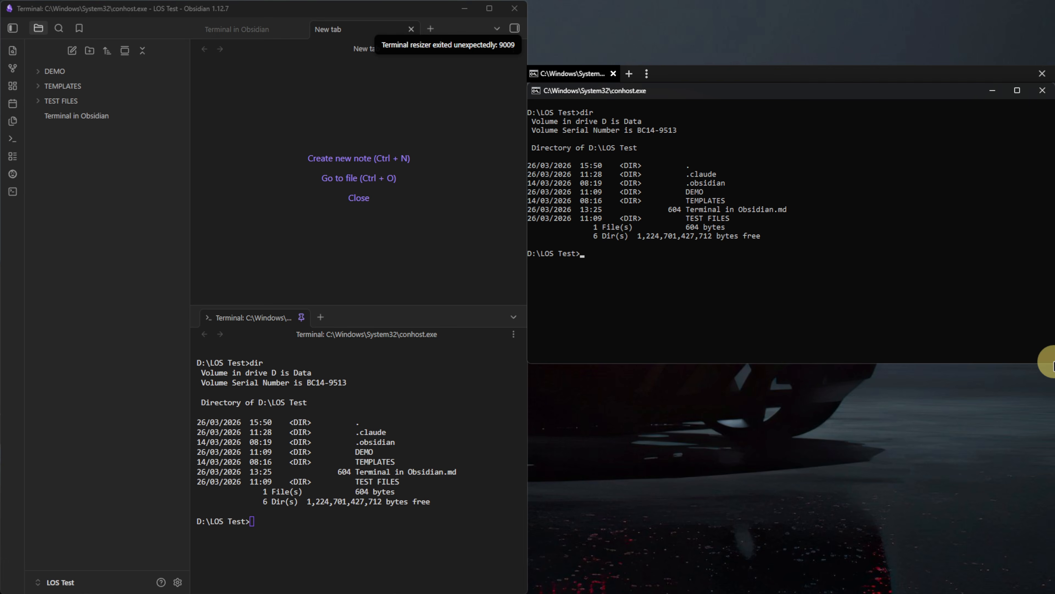
Step: Shrink the external conhost window, and rerun cls and dir in the embedded terminal
drag(1051, 360, 631, 290)
click(281, 477)
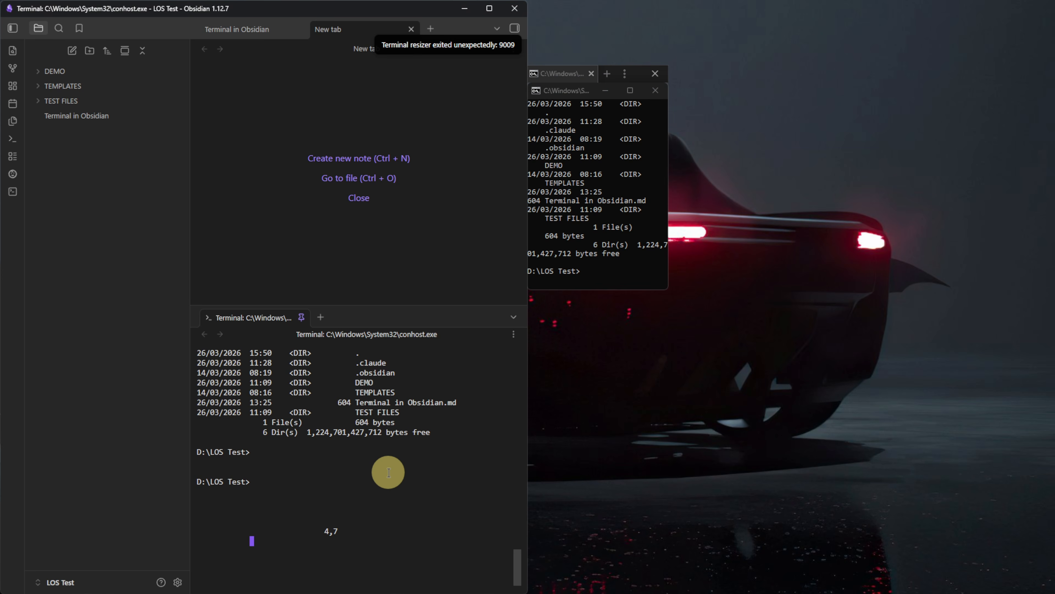
text(cls)
key(Return)
text(dir)
key(Return)
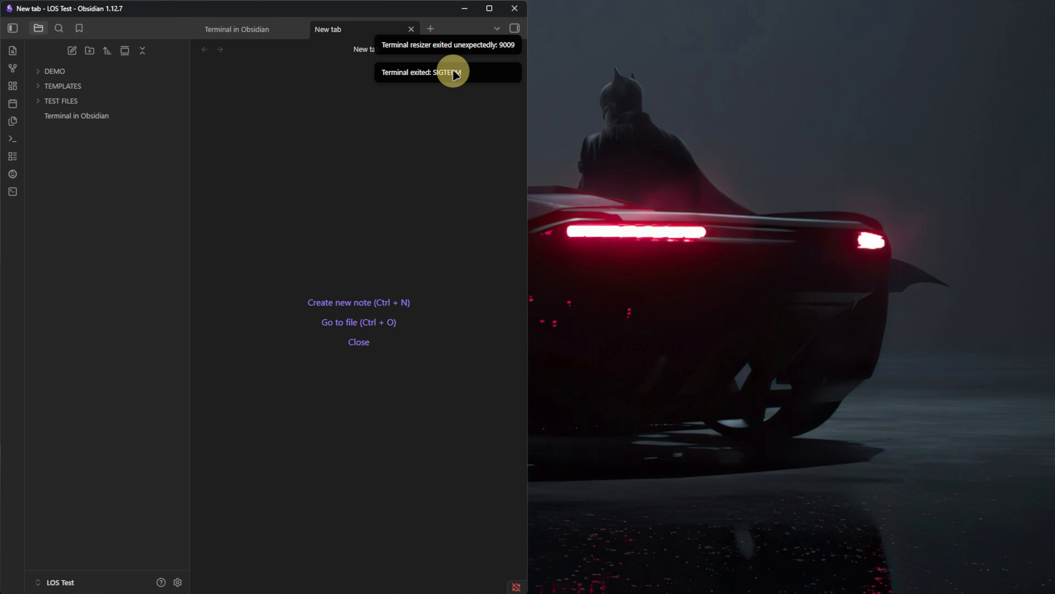
Step: Restore Obsidian to the full screen and disable the Terminal community plugin
drag(418, 10, 672, 337)
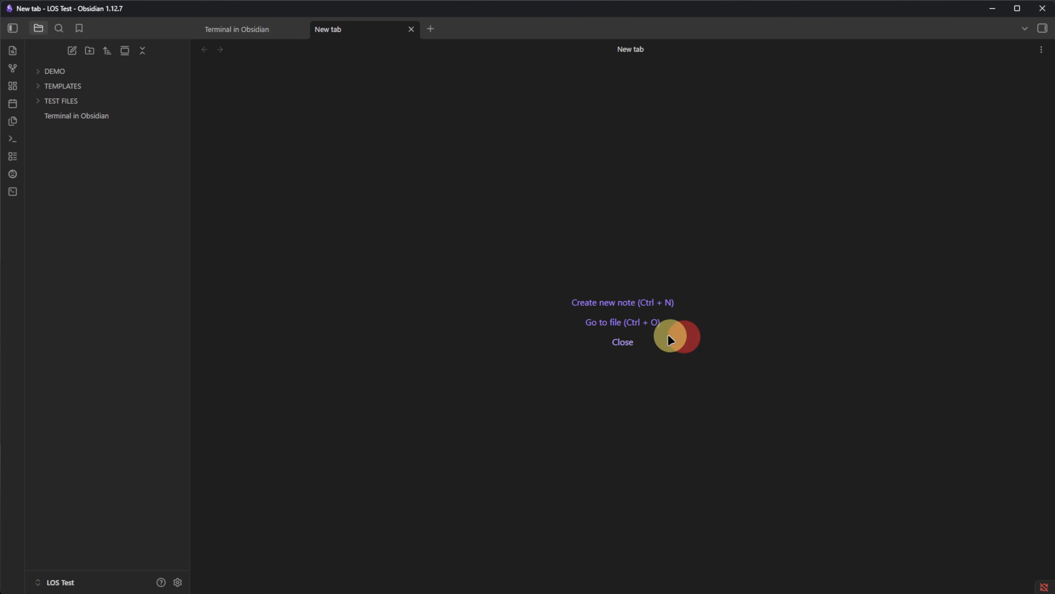
click(186, 577)
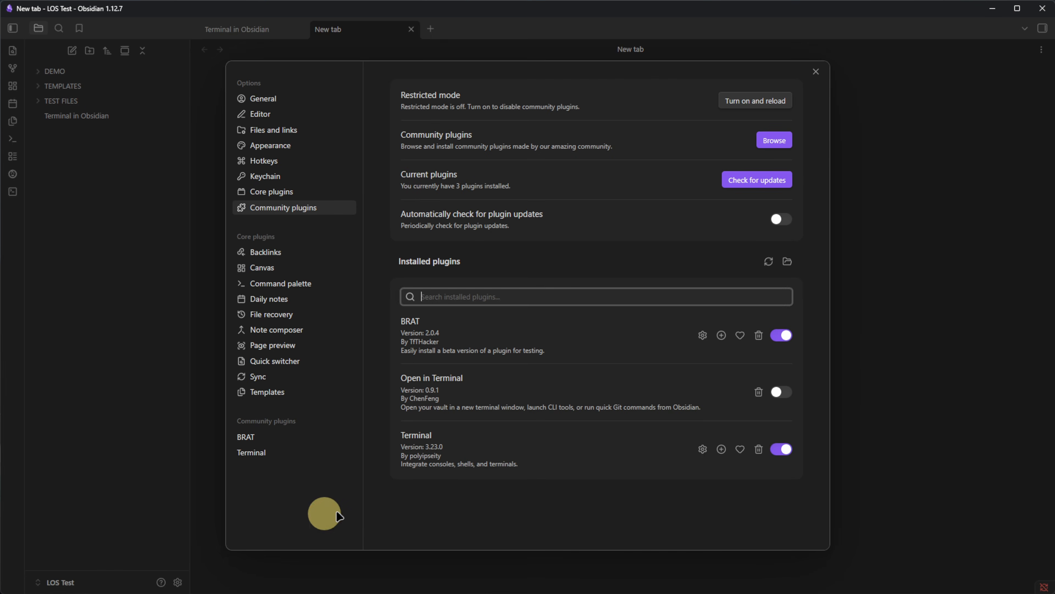
click(781, 449)
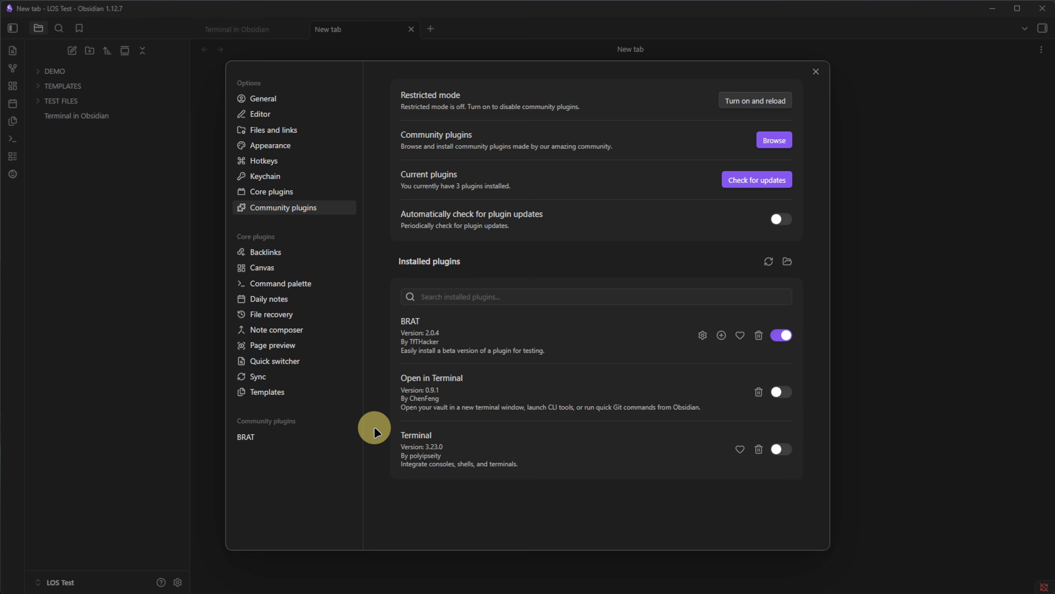
click(261, 433)
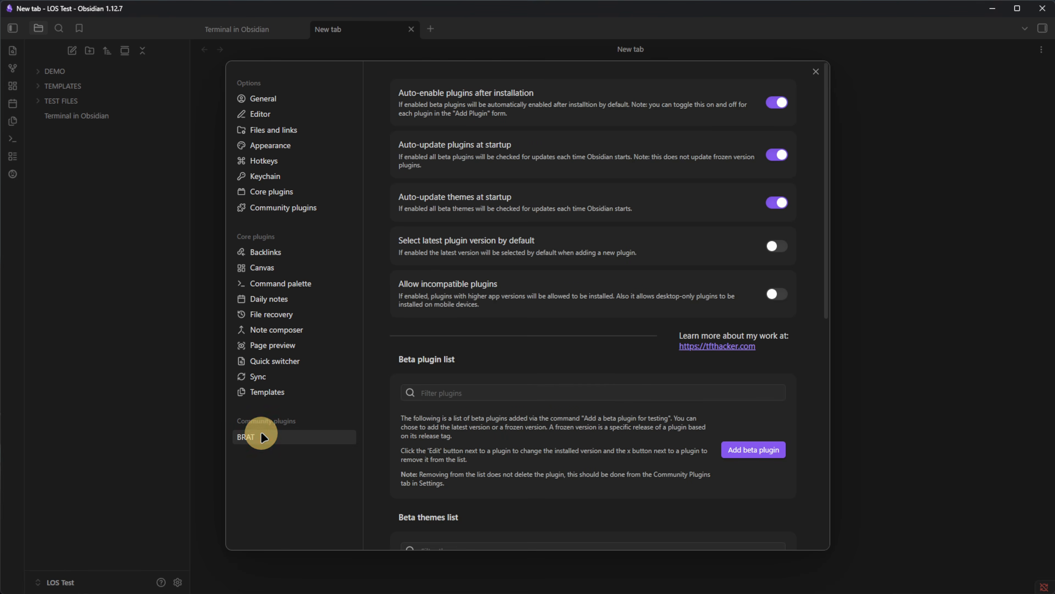
scroll(706, 306, down, 5)
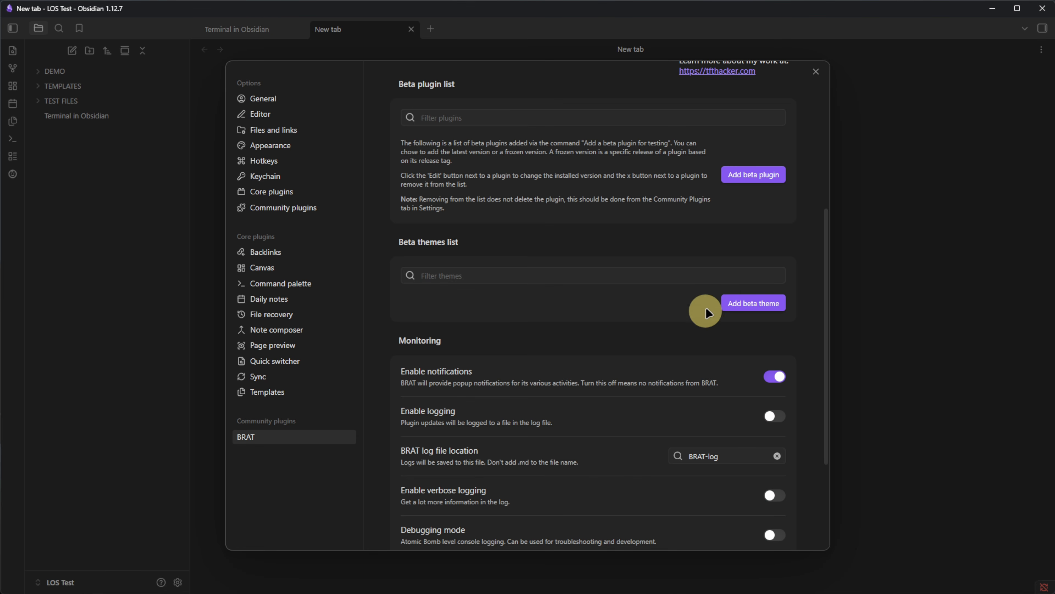
click(753, 175)
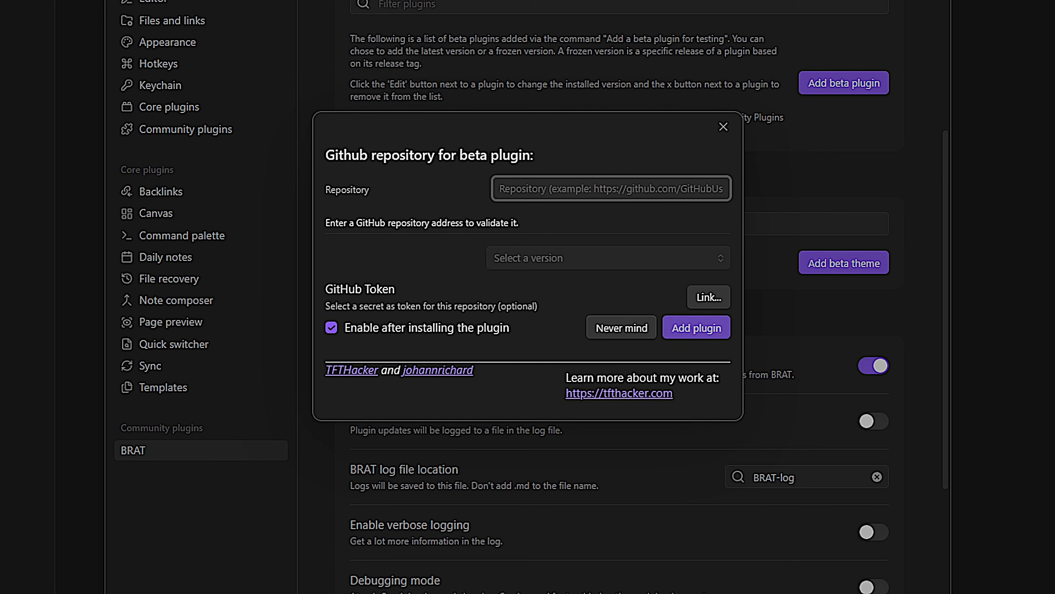
text(https://github.com/sdkasper/lean-obsidian-terminal)
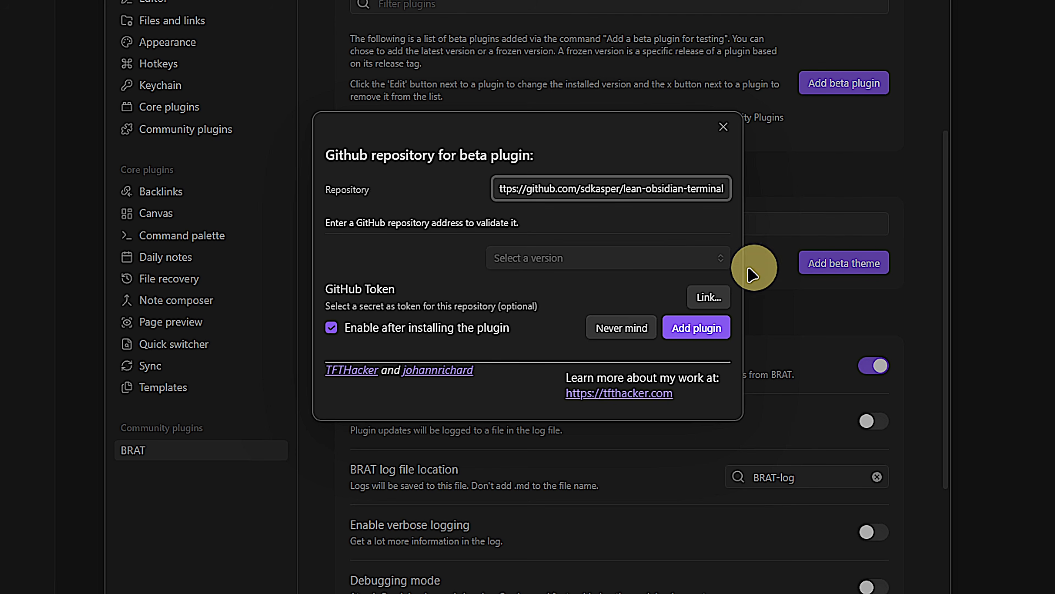
click(650, 250)
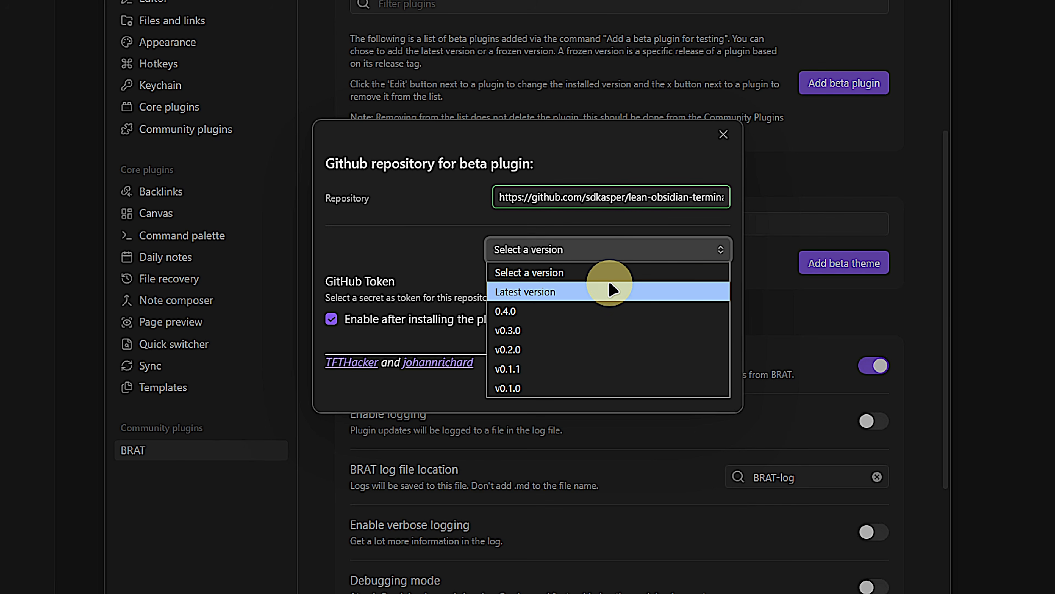
click(613, 291)
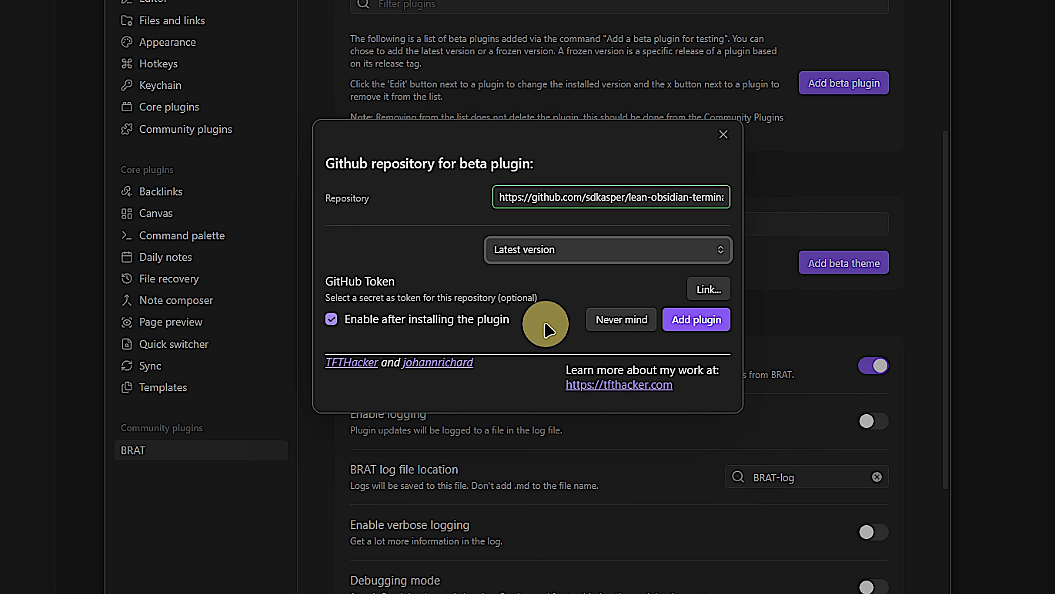
click(702, 321)
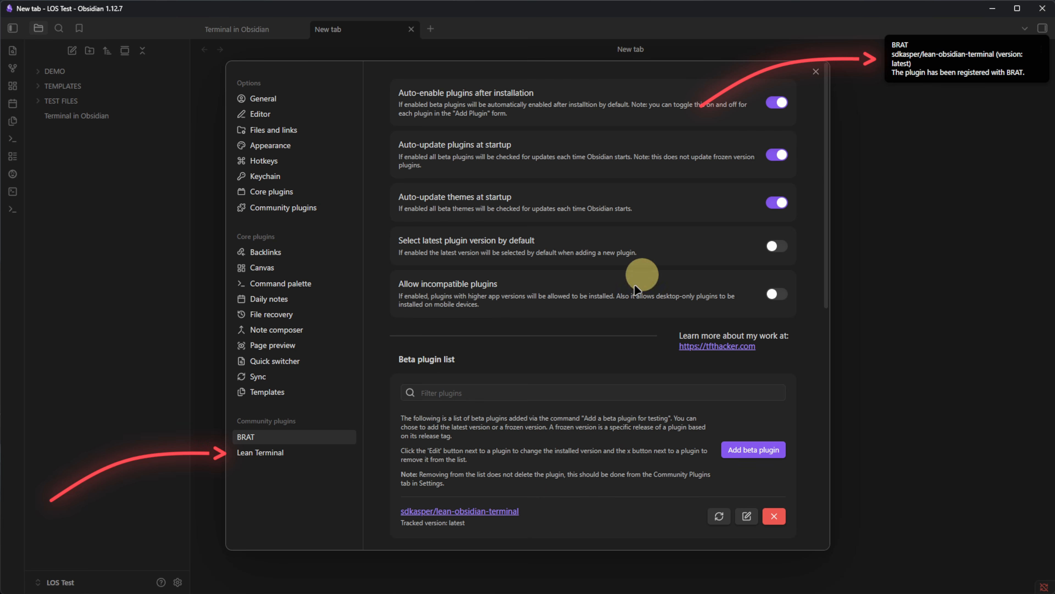
Step: Download the platform-specific terminal binaries in the Lean Terminal plugin settings
click(263, 451)
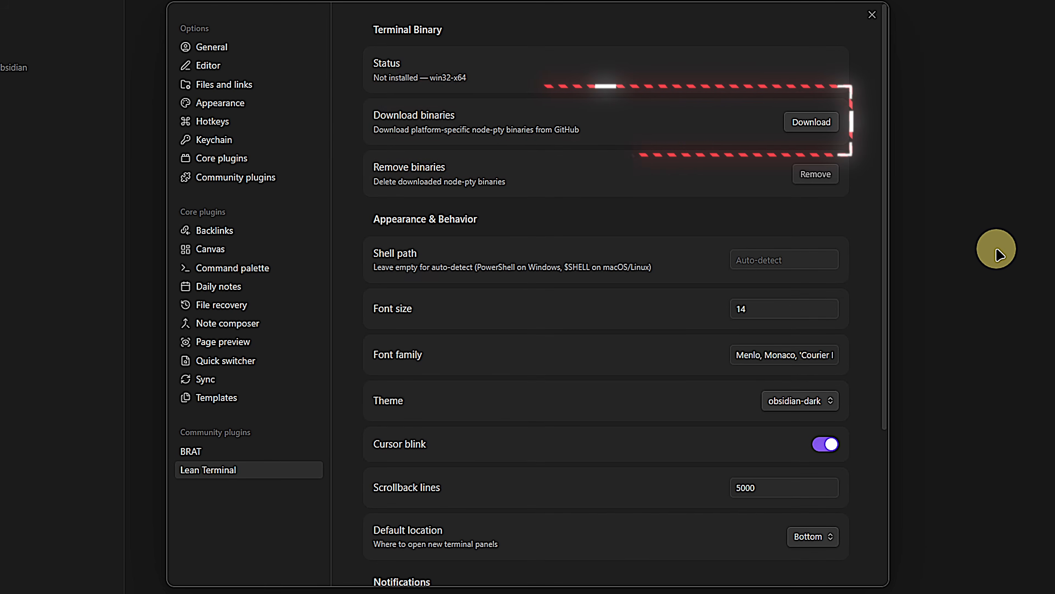
click(810, 122)
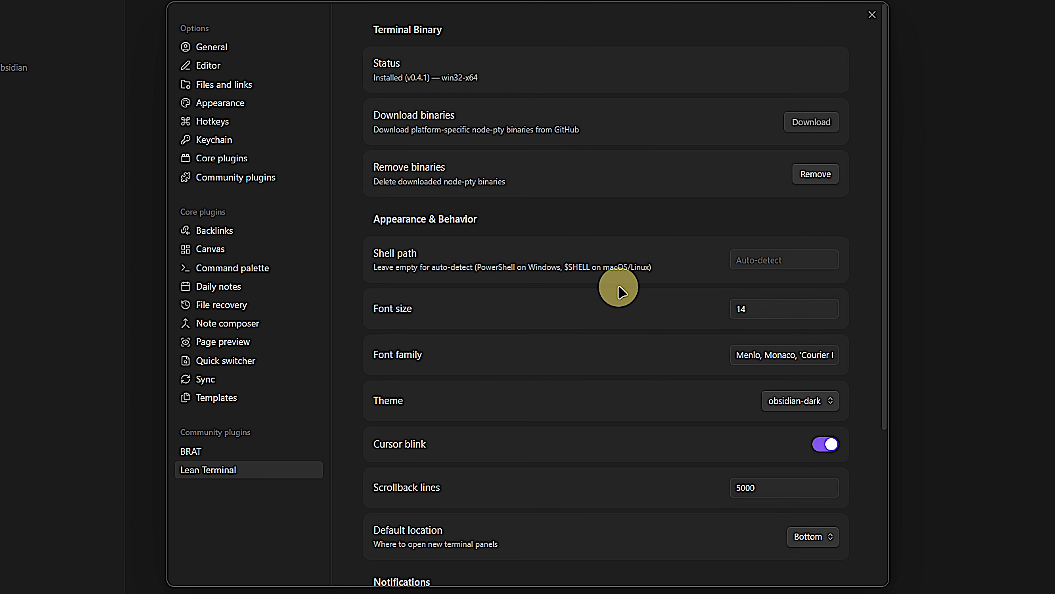
scroll(621, 290, down, 3)
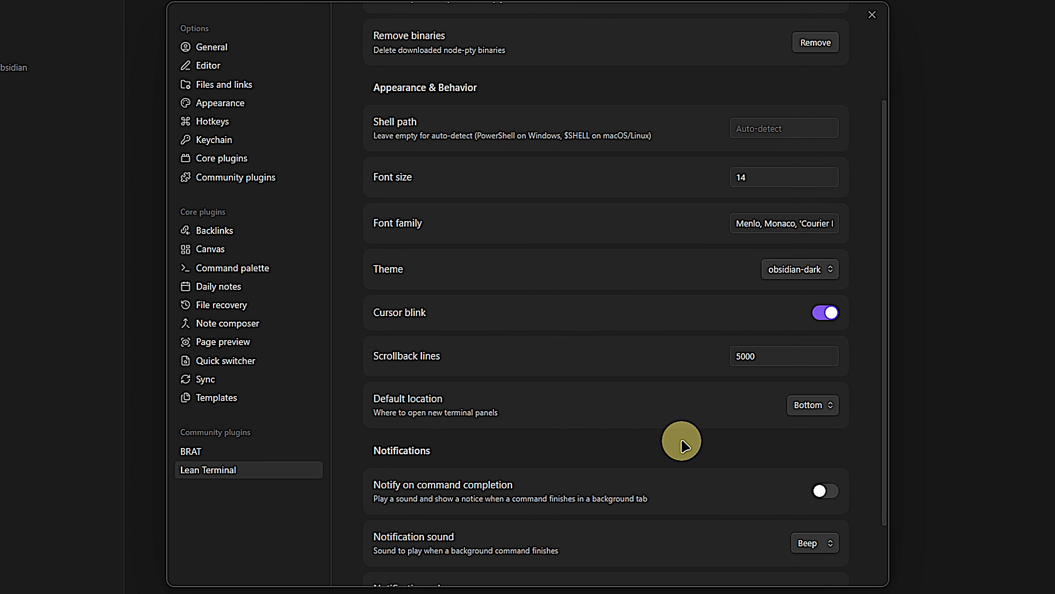
Step: Check the available theme and default location options in the Lean Terminal settings
click(830, 268)
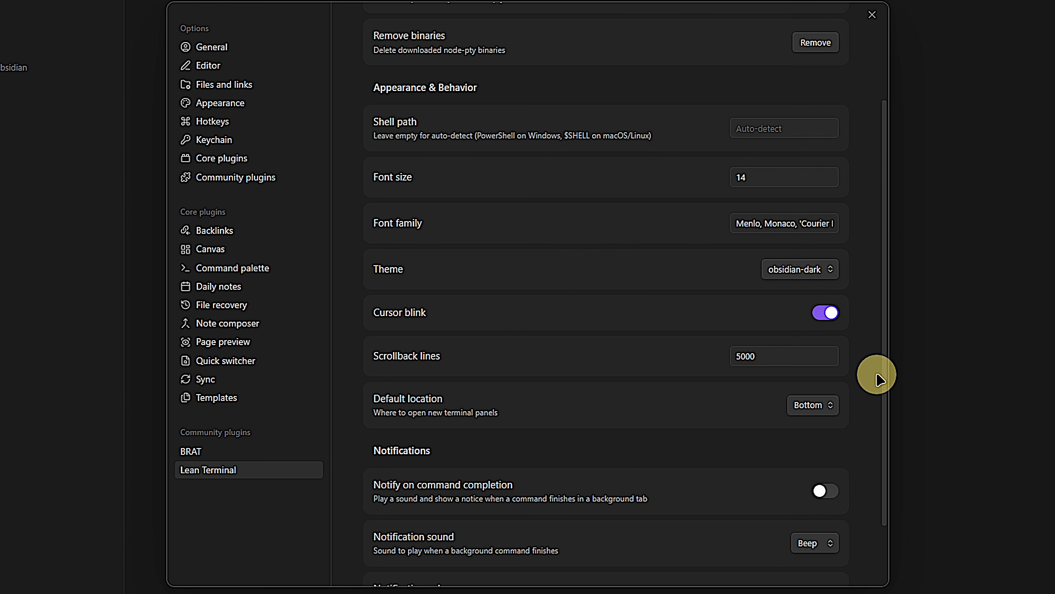
click(827, 404)
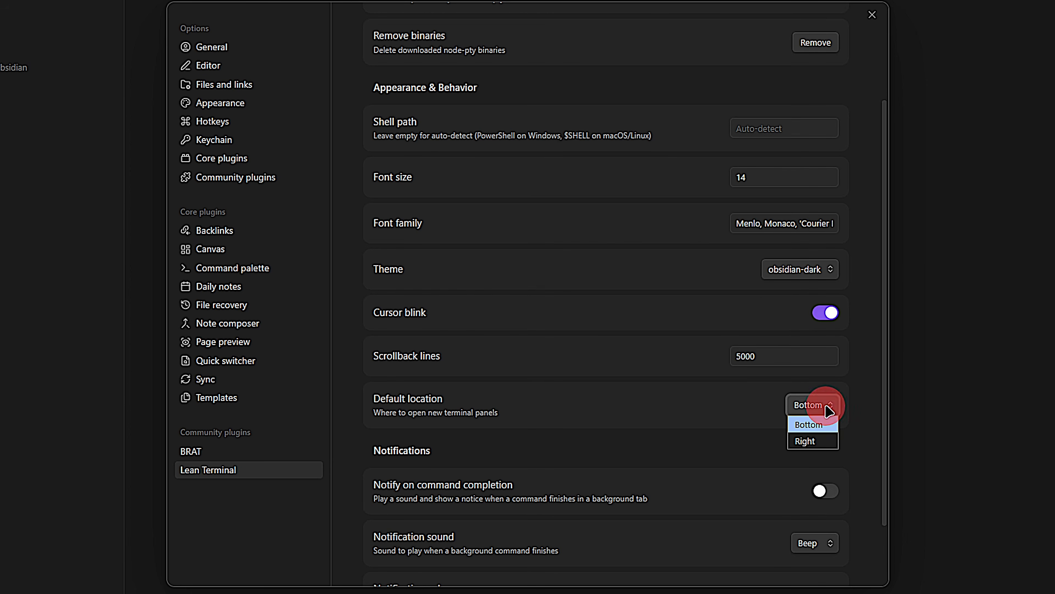
click(865, 382)
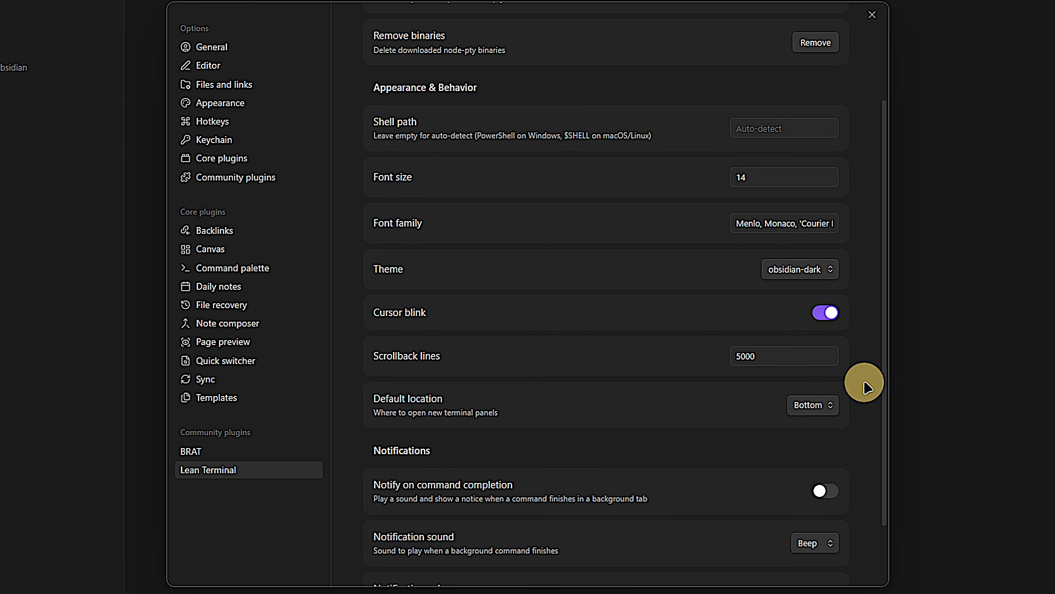
Step: Enable Notify on command completion for Lean Terminal and close the settings
scroll(847, 409, down, 2)
click(829, 411)
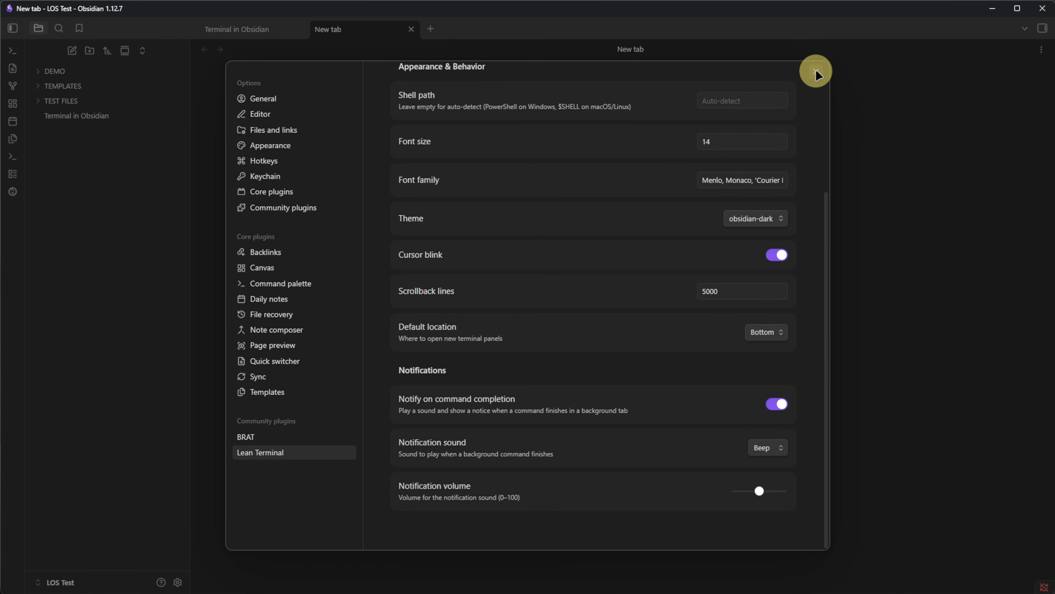
click(816, 71)
Step: Open a Lean Terminal panel through the command palette and add a second terminal tab
key(ctrl+p)
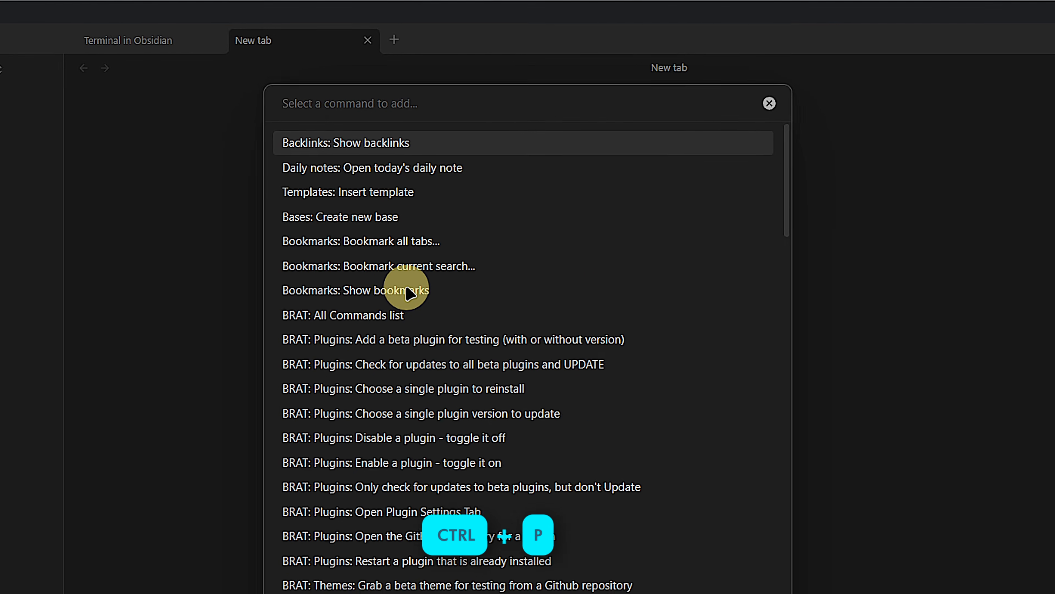
text(term)
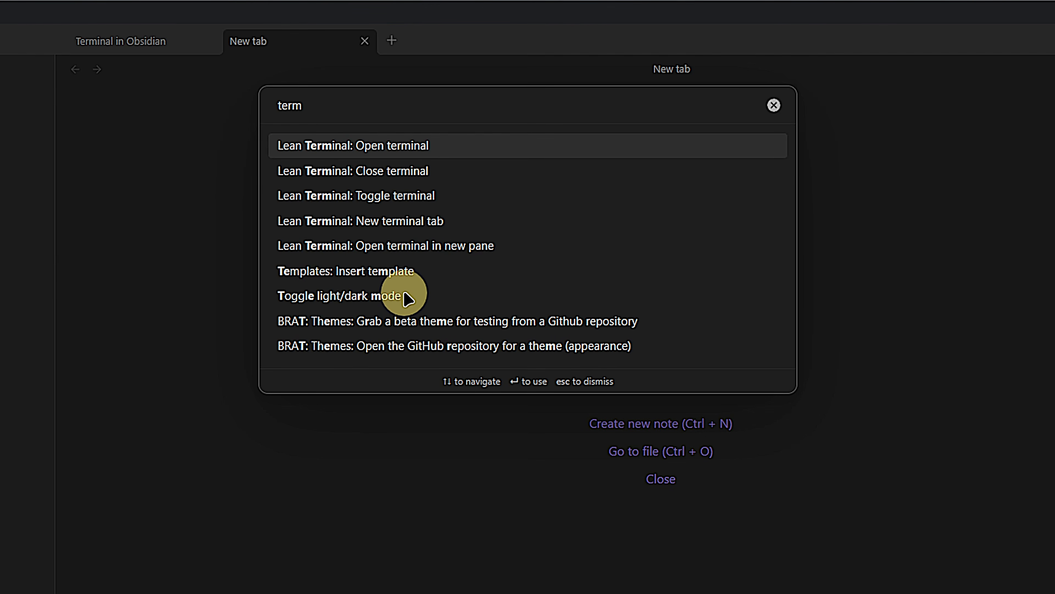
click(505, 105)
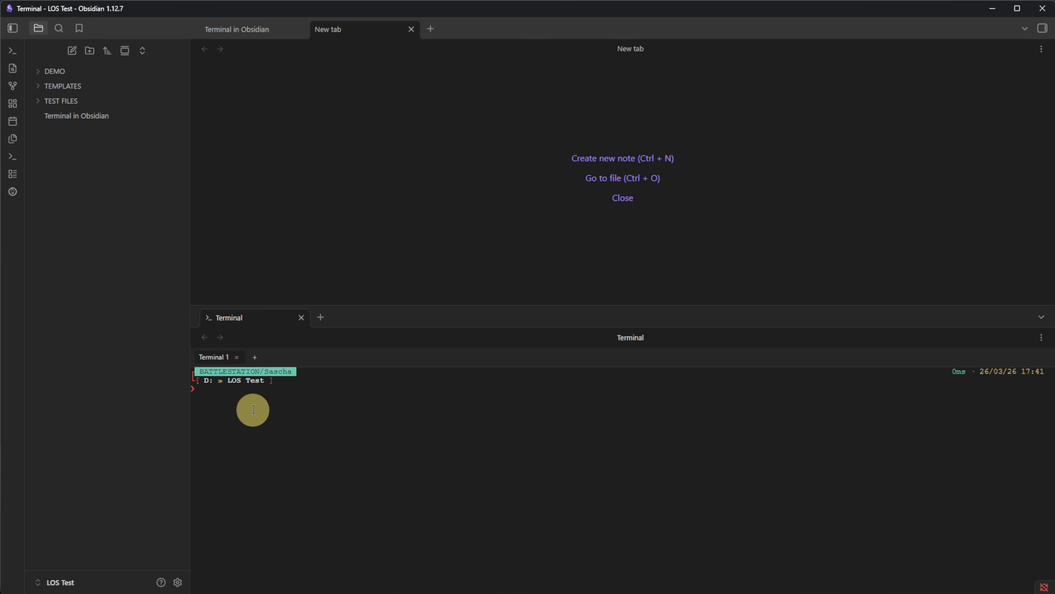
click(255, 357)
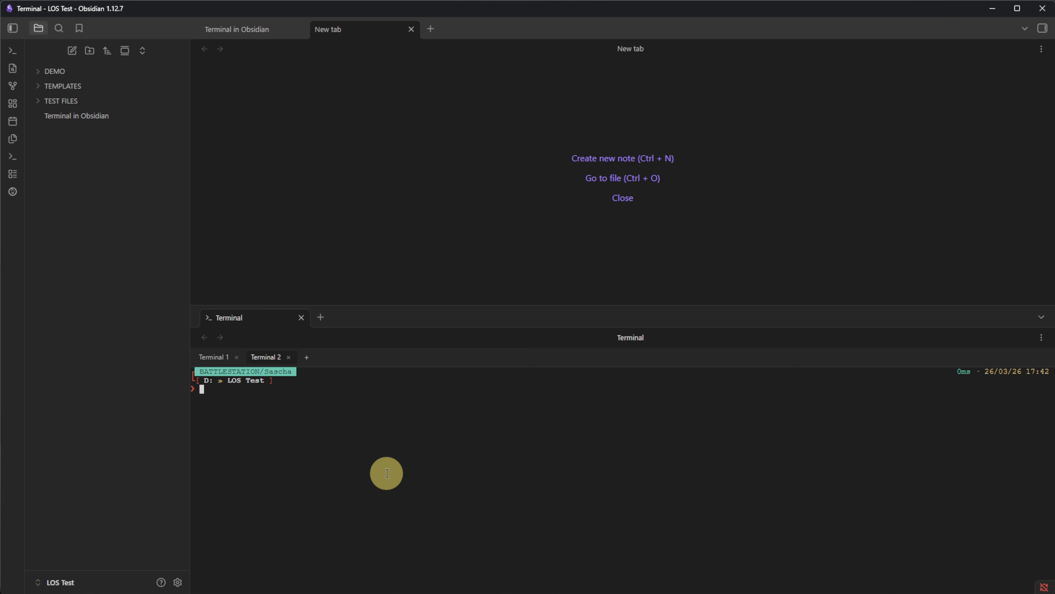
Step: Run obsidian in the Terminal 1 tab and dock the terminal pane to the right of the empty New tab pane
click(213, 357)
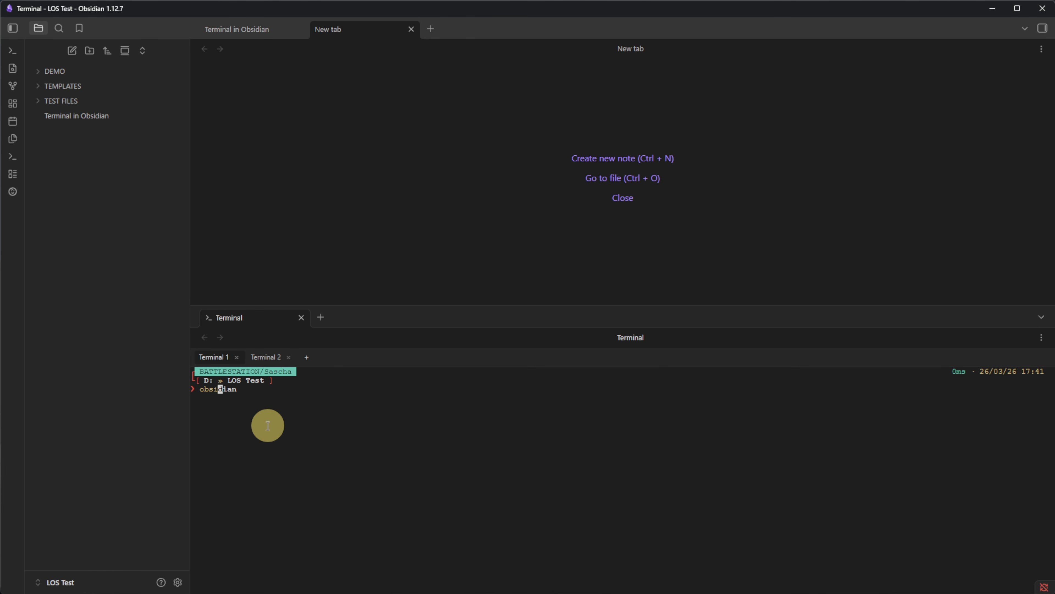
key(Return)
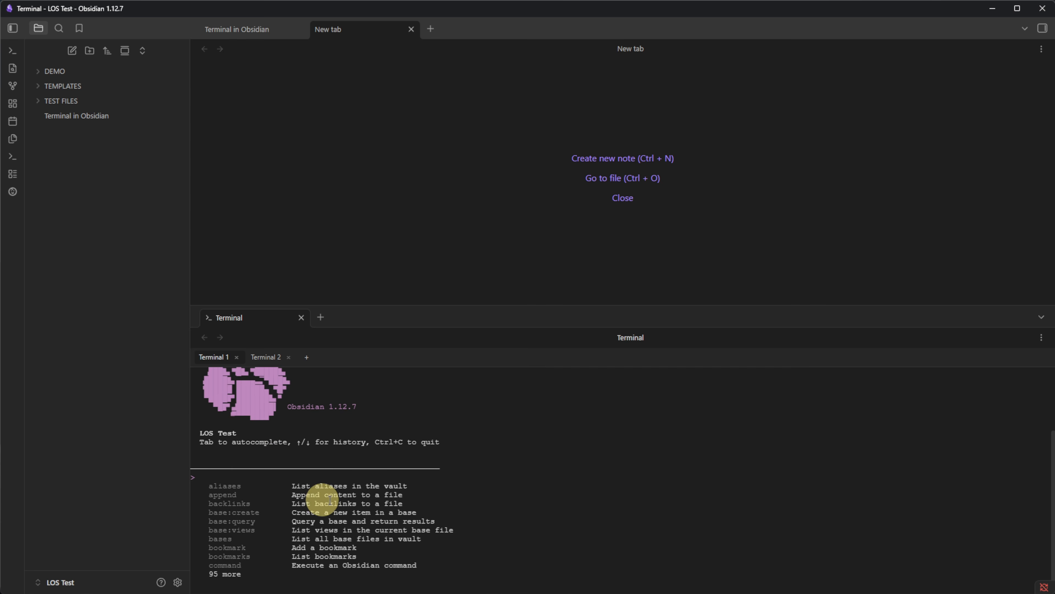
drag(235, 322, 882, 181)
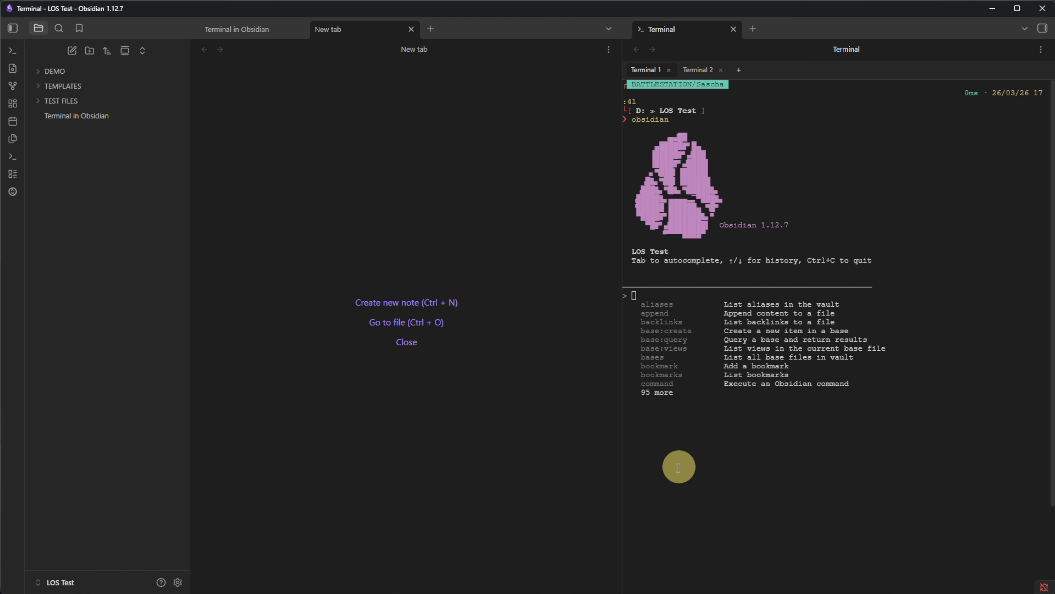
Step: Colour the Terminal 1 tab purple and rename it Obsidian
right_click(646, 70)
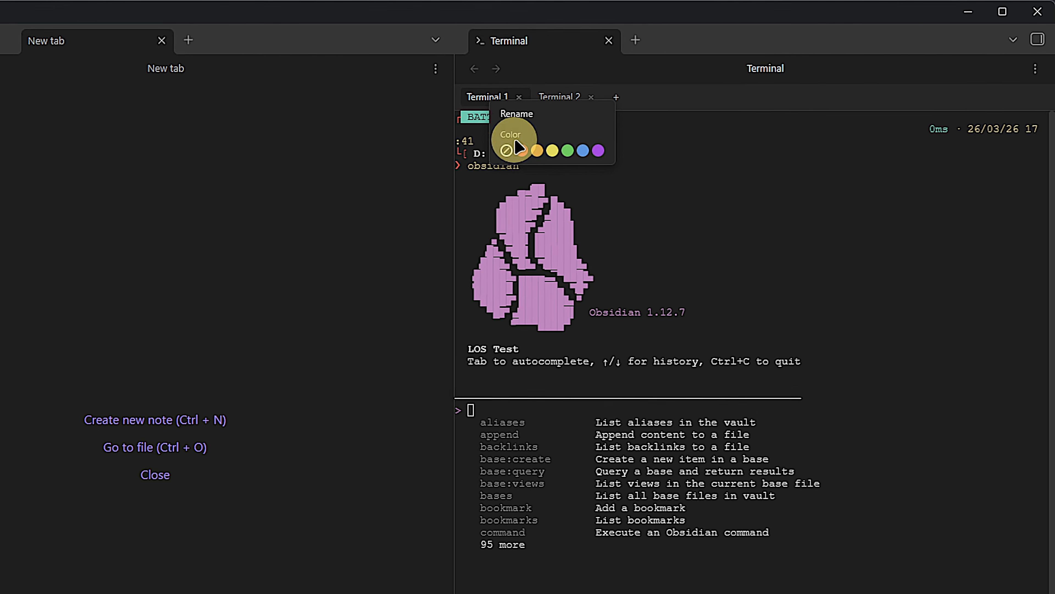
click(599, 150)
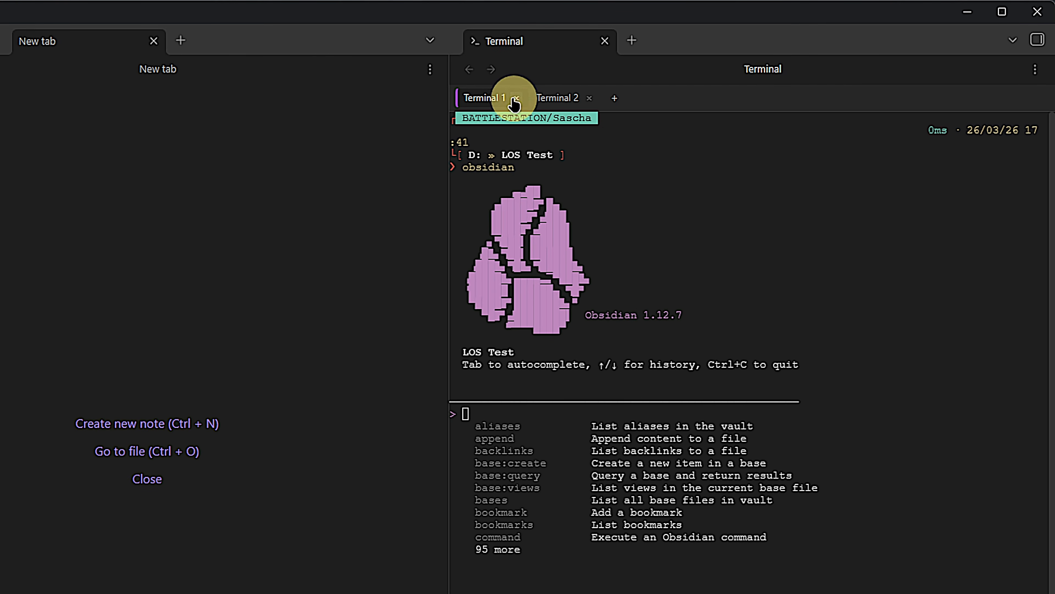
right_click(482, 104)
click(530, 117)
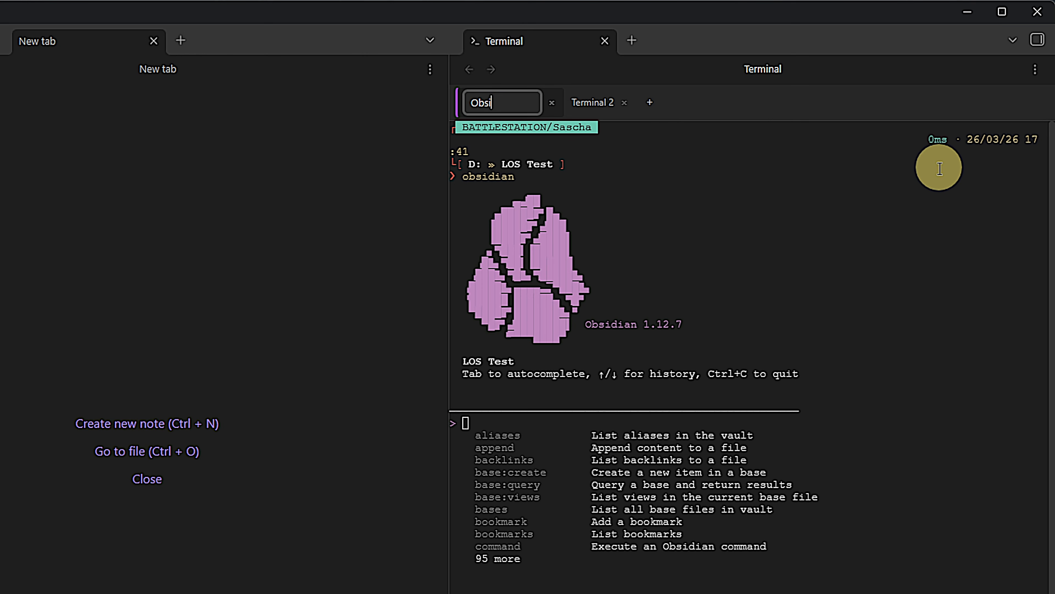
text(Obsidian)
key(Return)
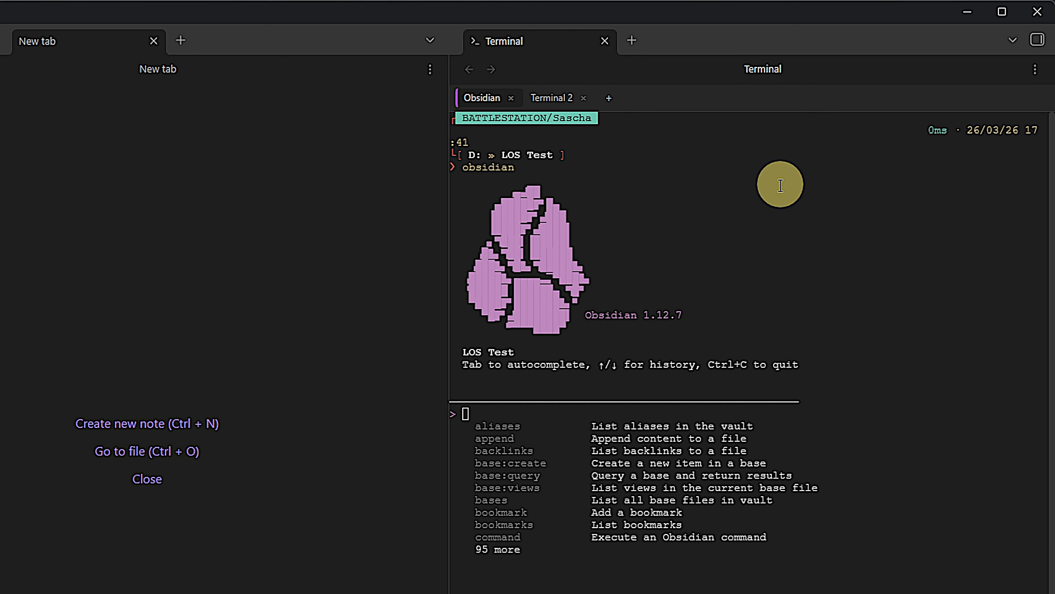
Step: Run claude --enable-auto-mode in the Terminal 2 tab and colour that tab green
click(554, 99)
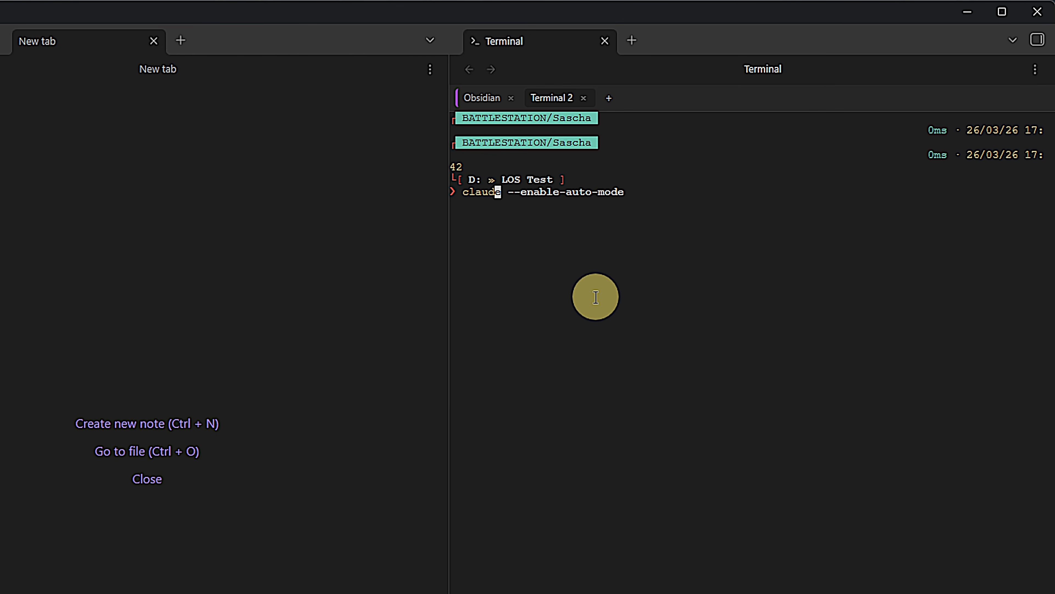
right_click(553, 98)
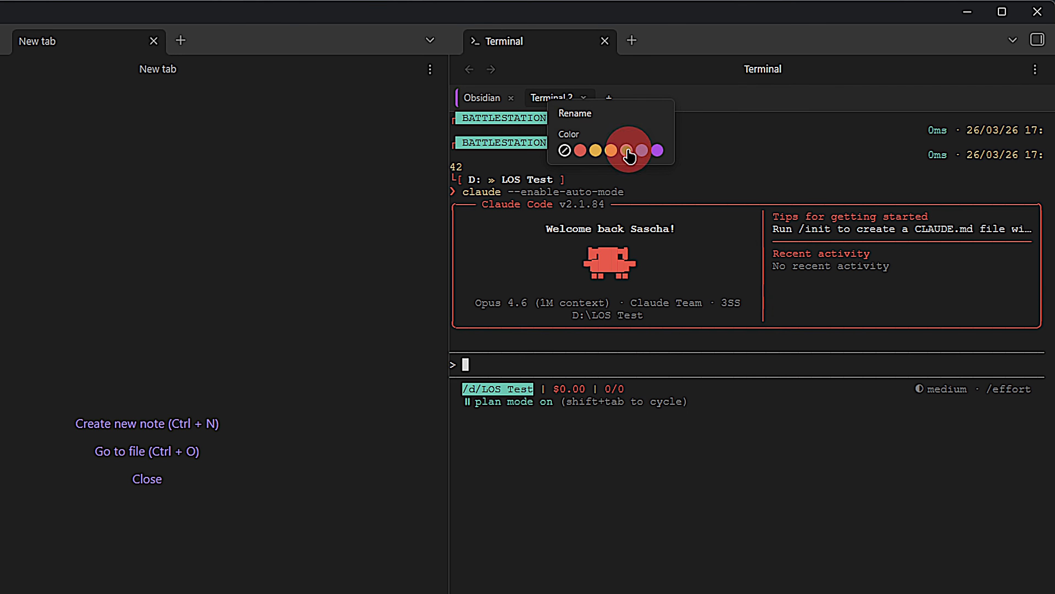
click(634, 144)
Step: Rename the Terminal 2 tab Claude and switch back to the Obsidian terminal tab
right_click(551, 95)
click(583, 107)
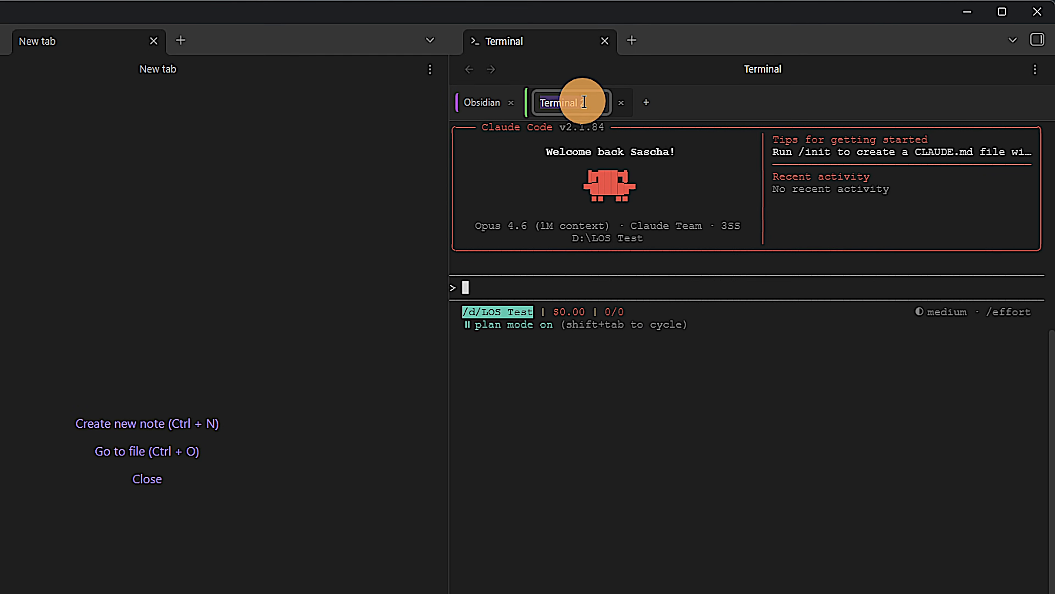
text(Claude)
key(Return)
click(611, 478)
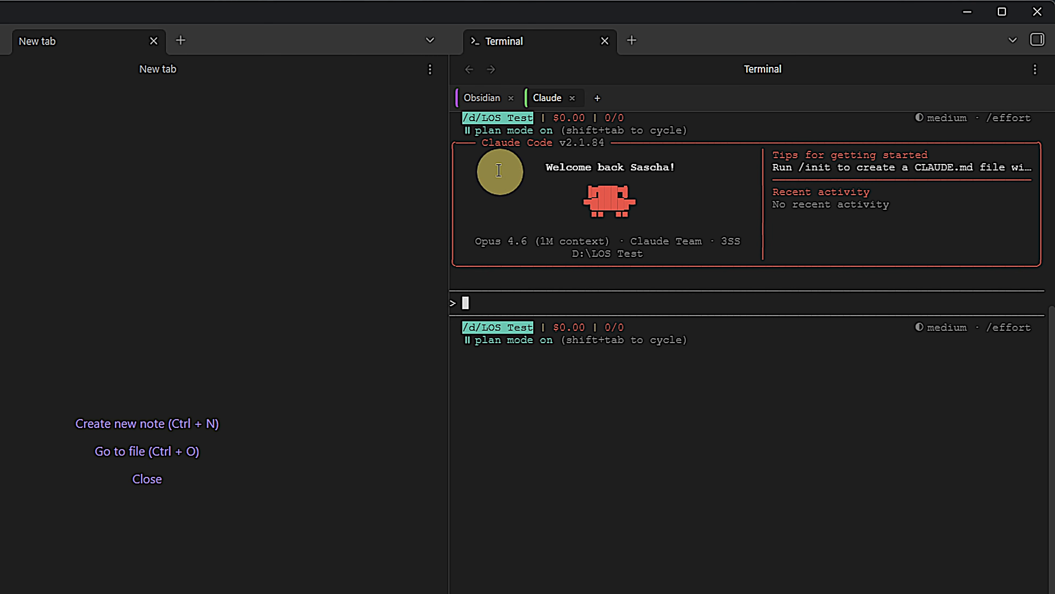
click(481, 99)
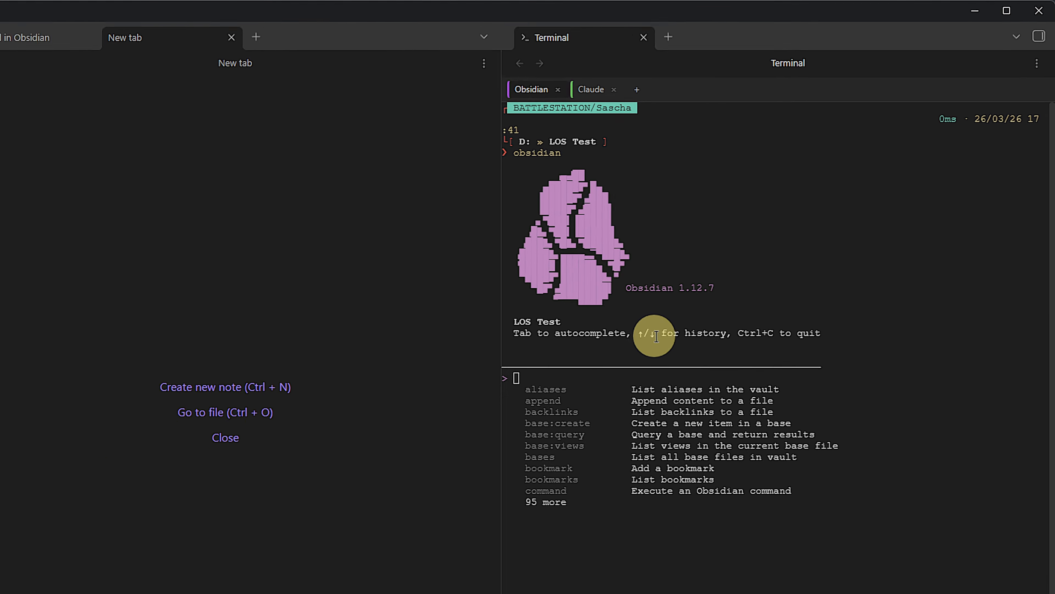
Step: Open another Lean Terminal in a new pane through the command palette
key(ctrl+p)
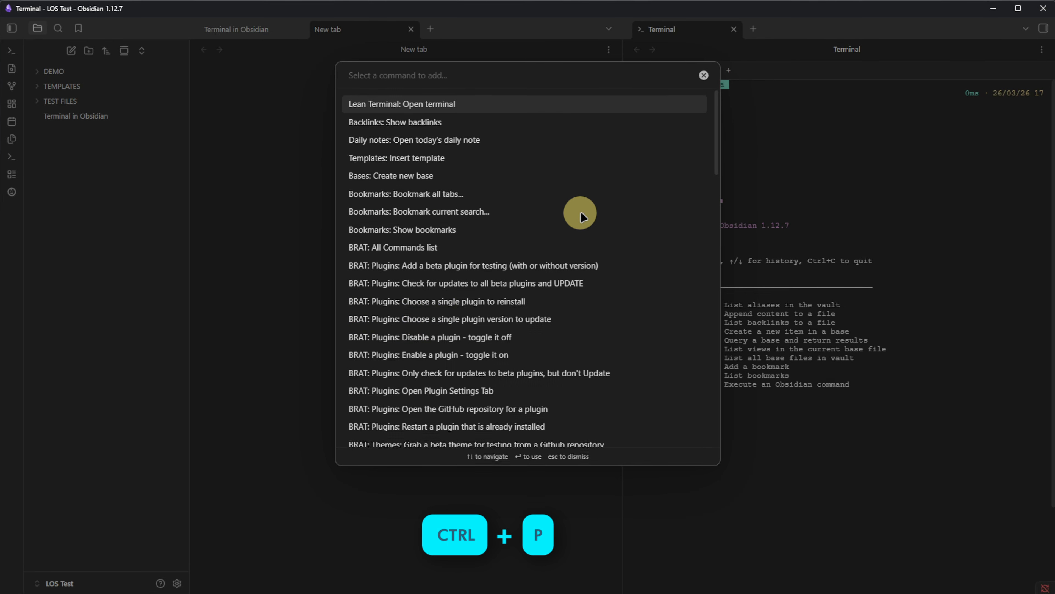
text(trem)
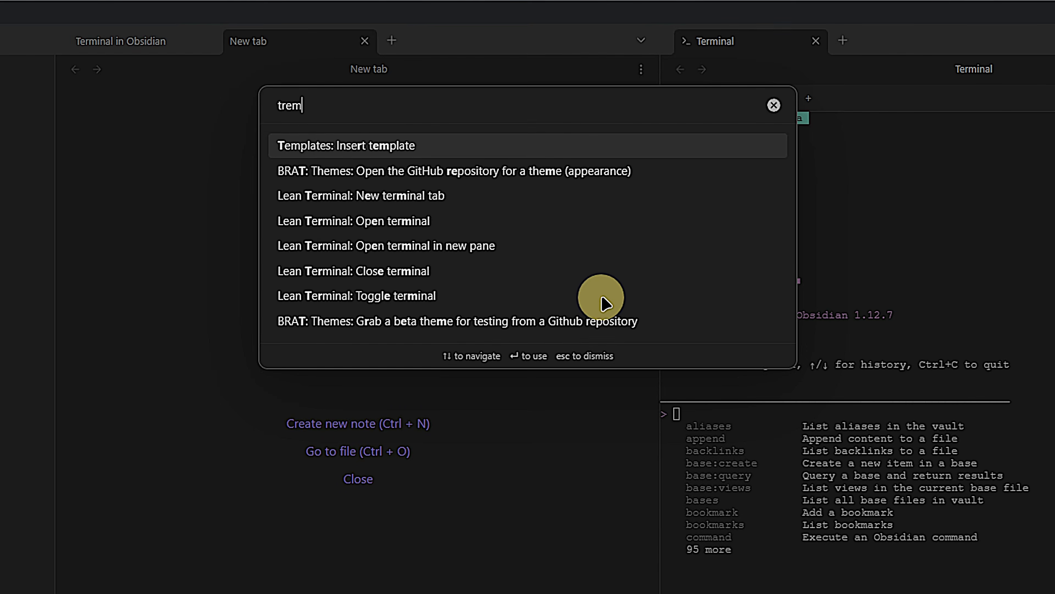
key(BackSpace)
key(BackSpace)
key(BackSpace)
text(ermian)
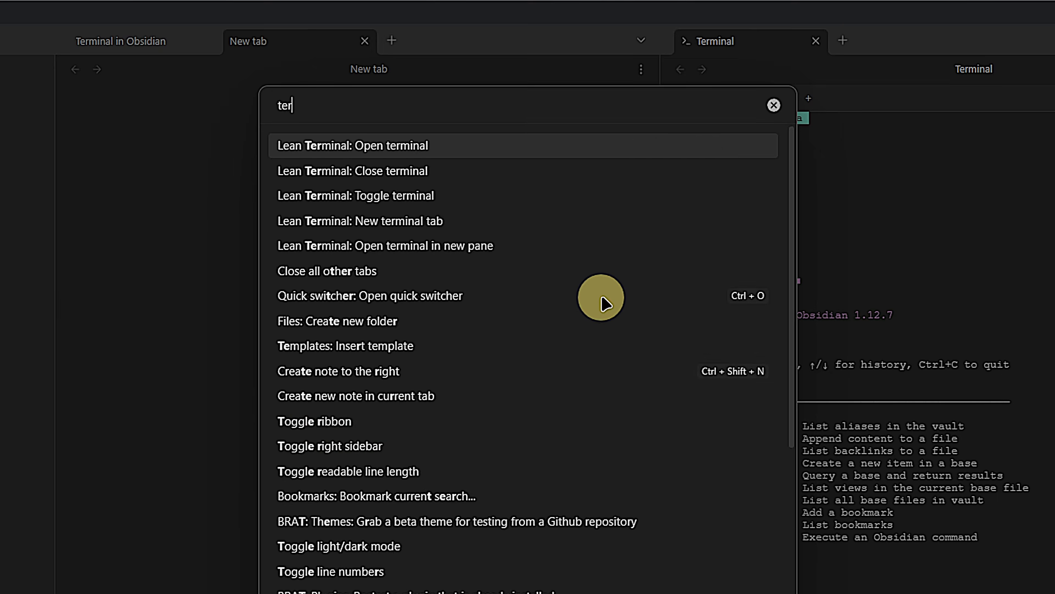
key(Down)
key(Down)
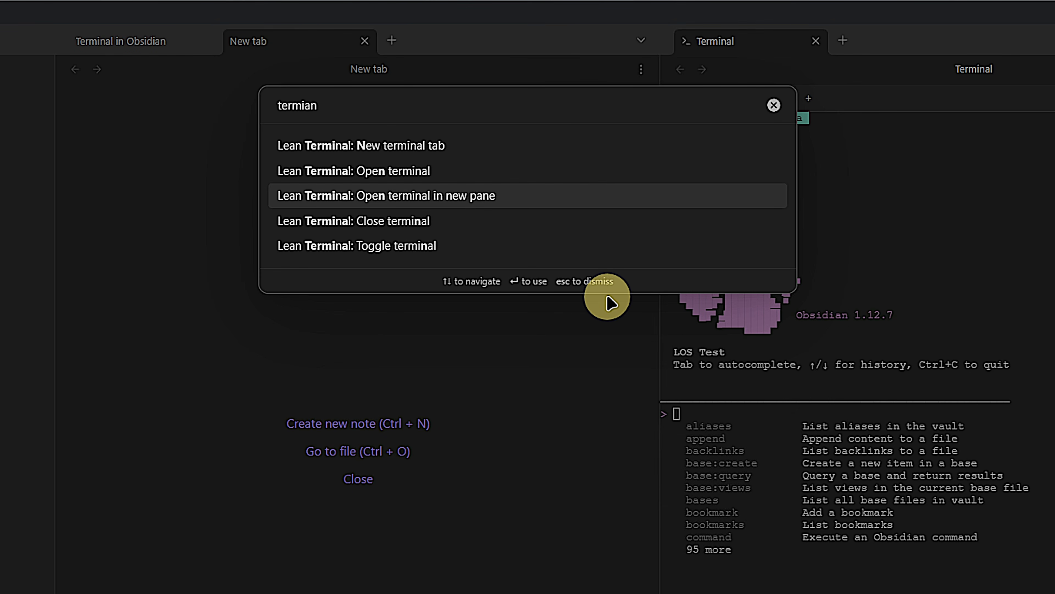
key(Return)
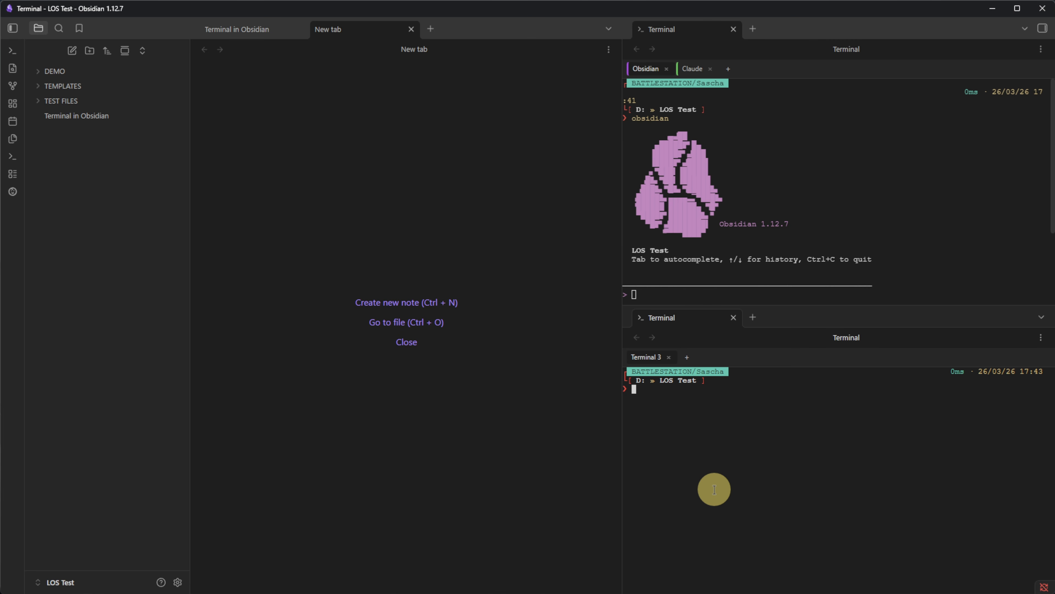
Step: List the vault's folder structure with tree in the new terminal pane, and view the Claude and Obsidian tabs in the other pane
text(tree)
key(Return)
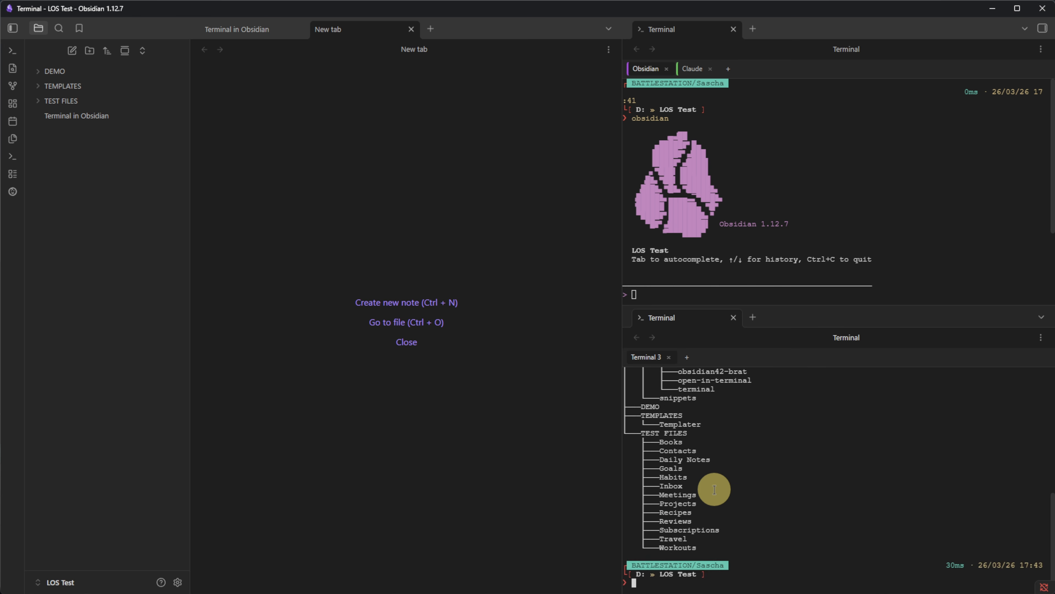
scroll(781, 484, up, 2)
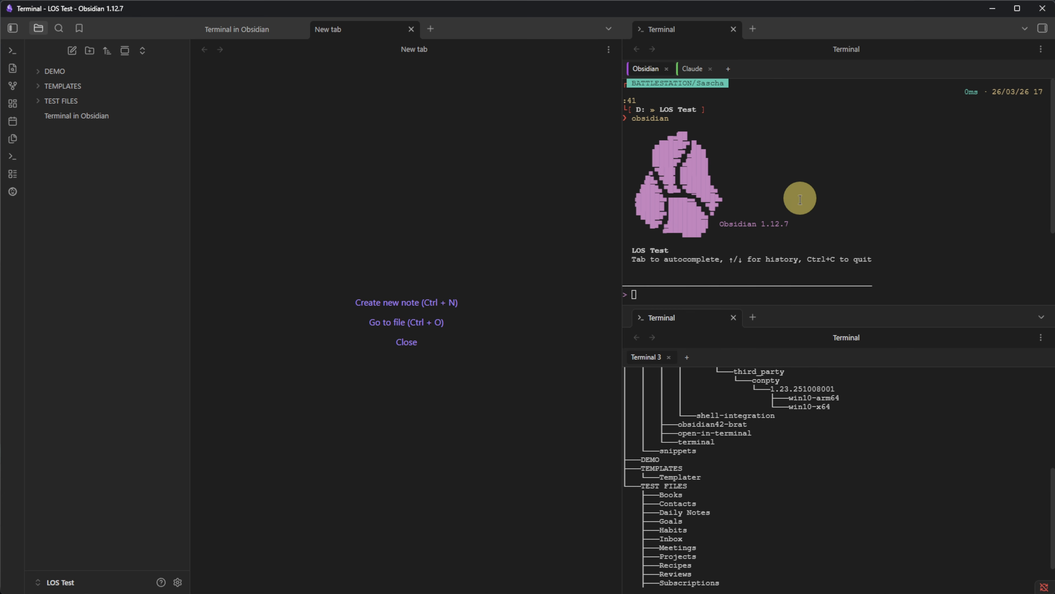
click(697, 71)
click(643, 69)
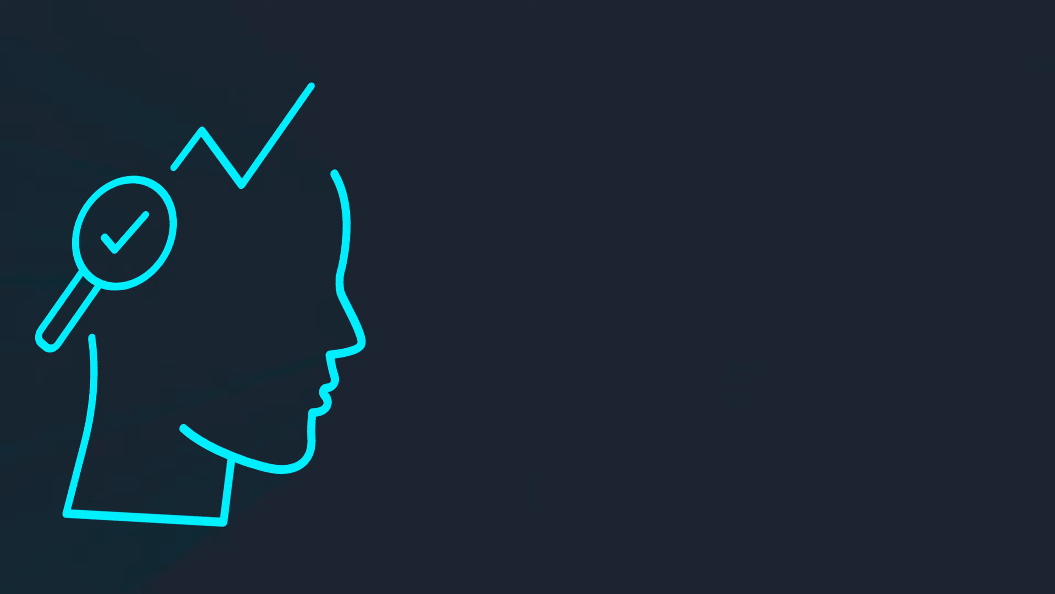